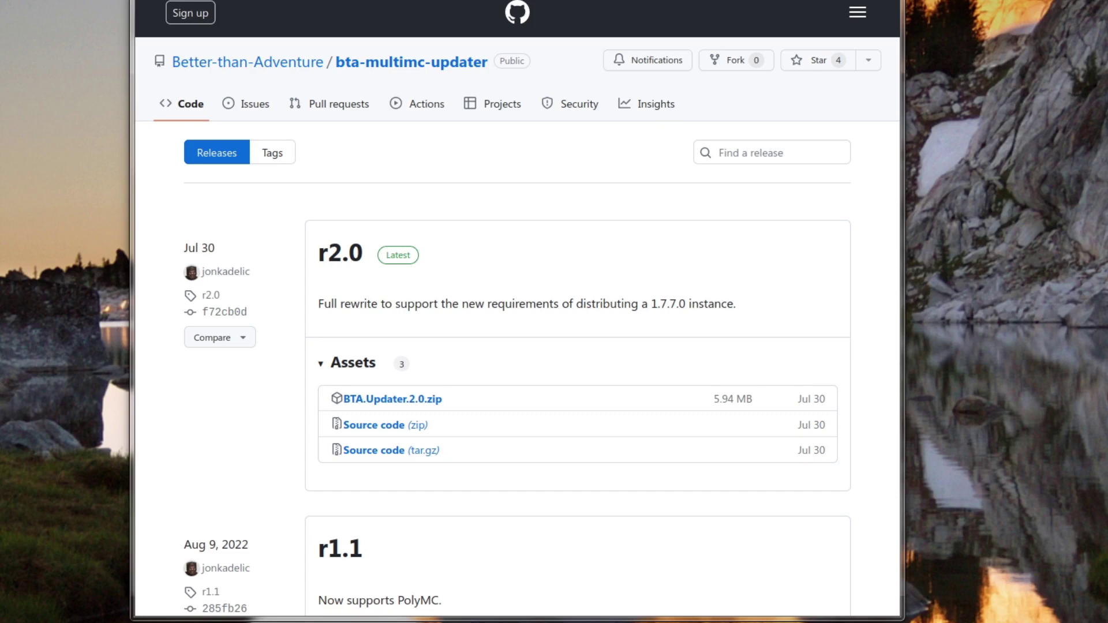
Step: Download the BTA.Updater.2.0.zip asset from the r2.0 release of bta-multimc-updater
{"action": "left_click", "coordinate": [407, 400]}
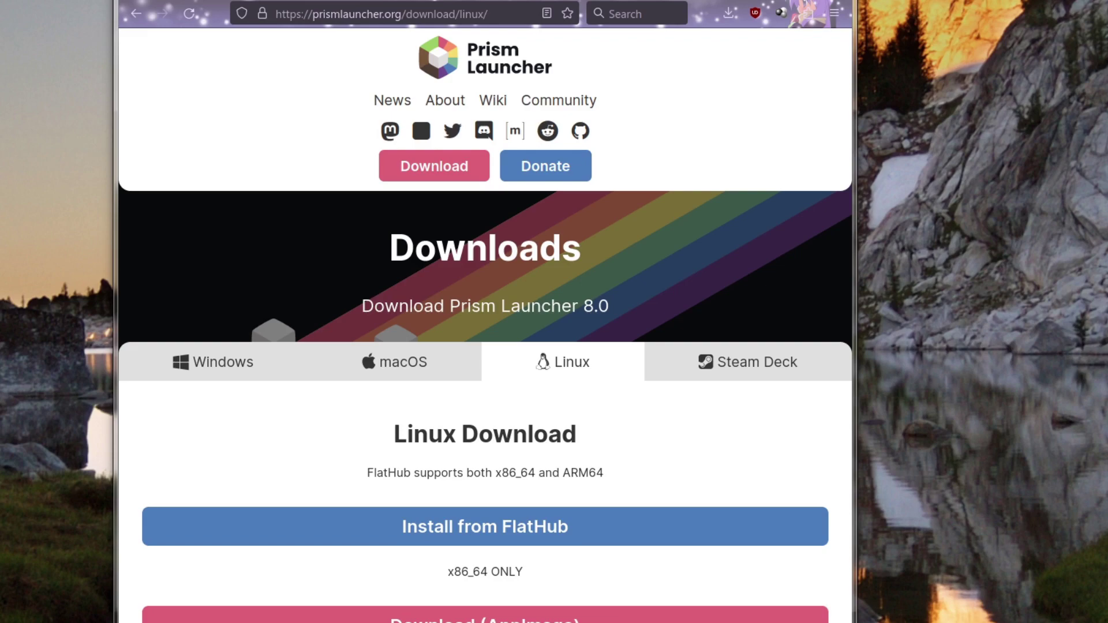
Step: Scroll through the Linux distro install instructions, then back up to the Prism Launcher download buttons
{"action": "scroll", "coordinate": [324, 471], "scroll_direction": "down", "scroll_amount": 5}
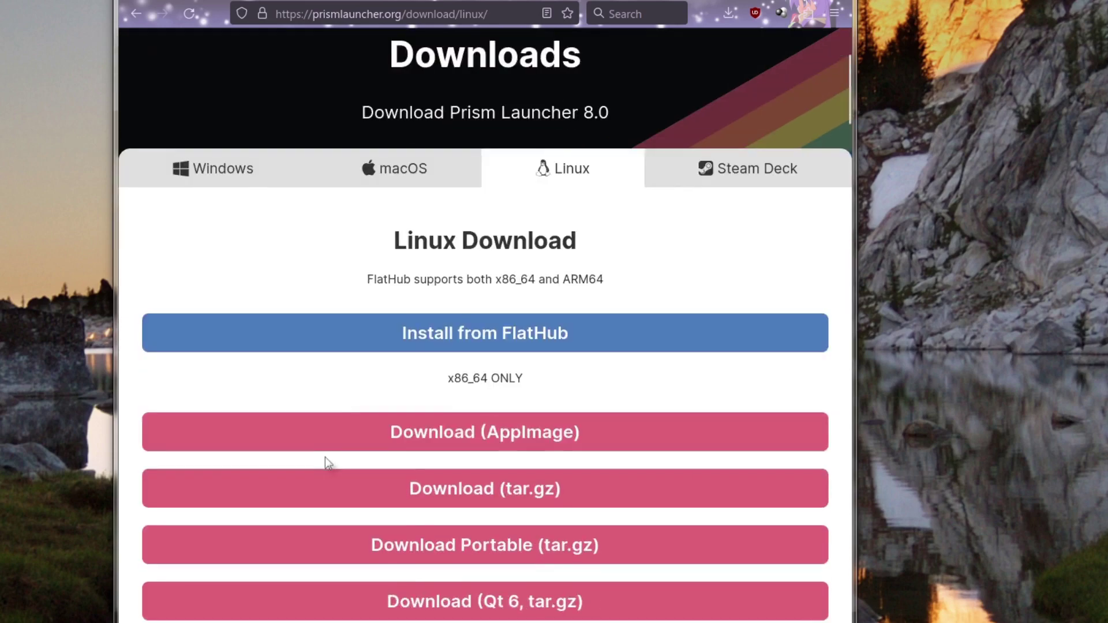
{"action": "left_click", "coordinate": [447, 244]}
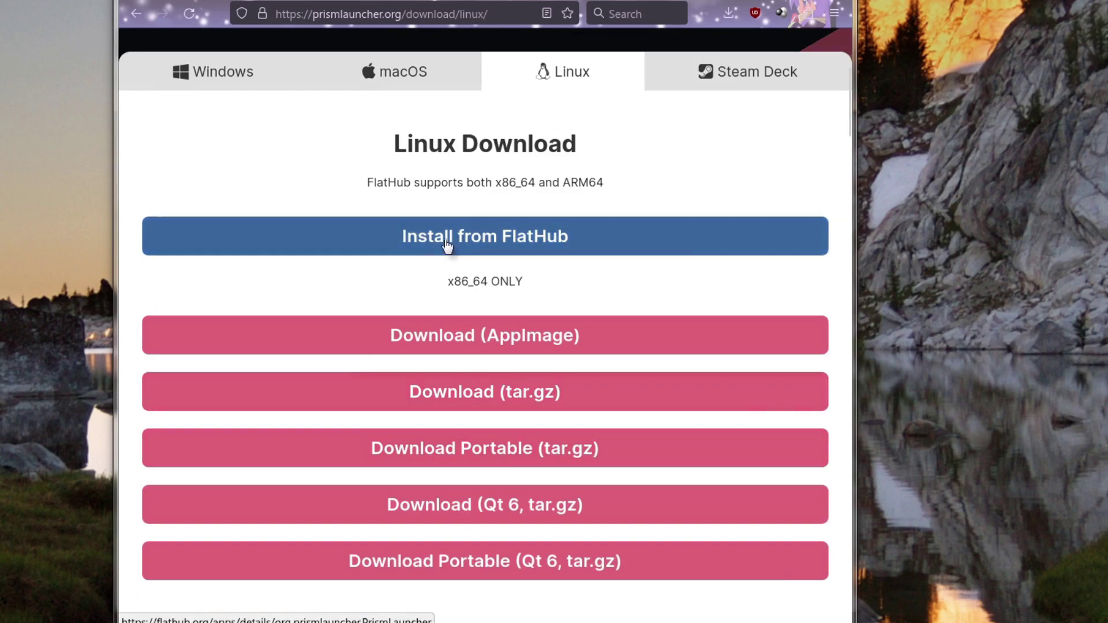
{"action": "scroll", "coordinate": [428, 265], "scroll_direction": "down", "scroll_amount": 2}
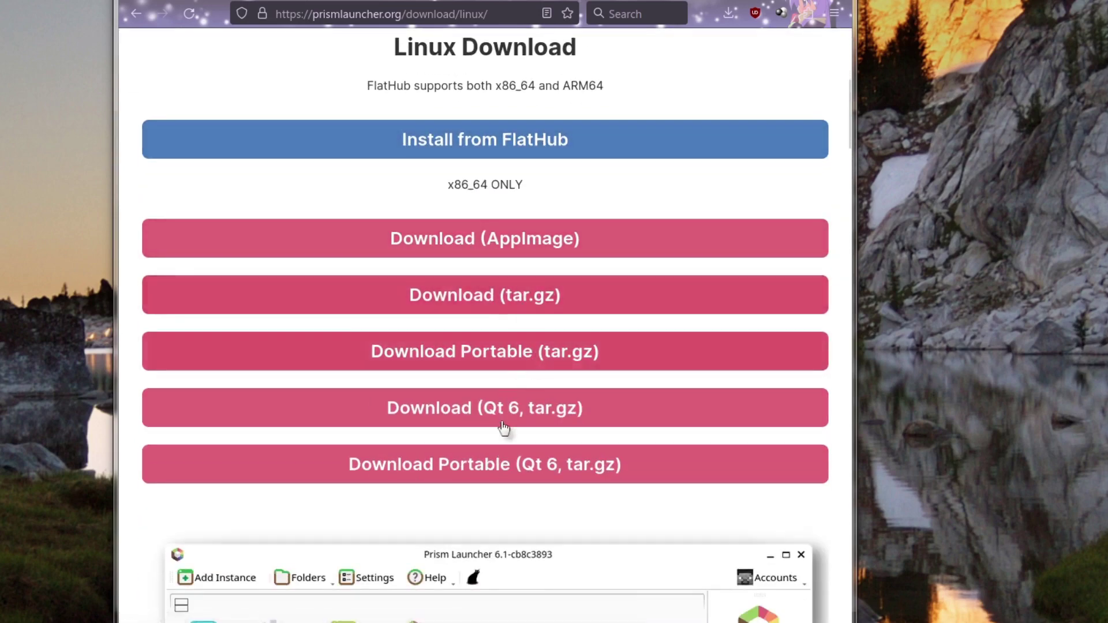
{"action": "scroll", "coordinate": [503, 427], "scroll_direction": "down", "scroll_amount": 12}
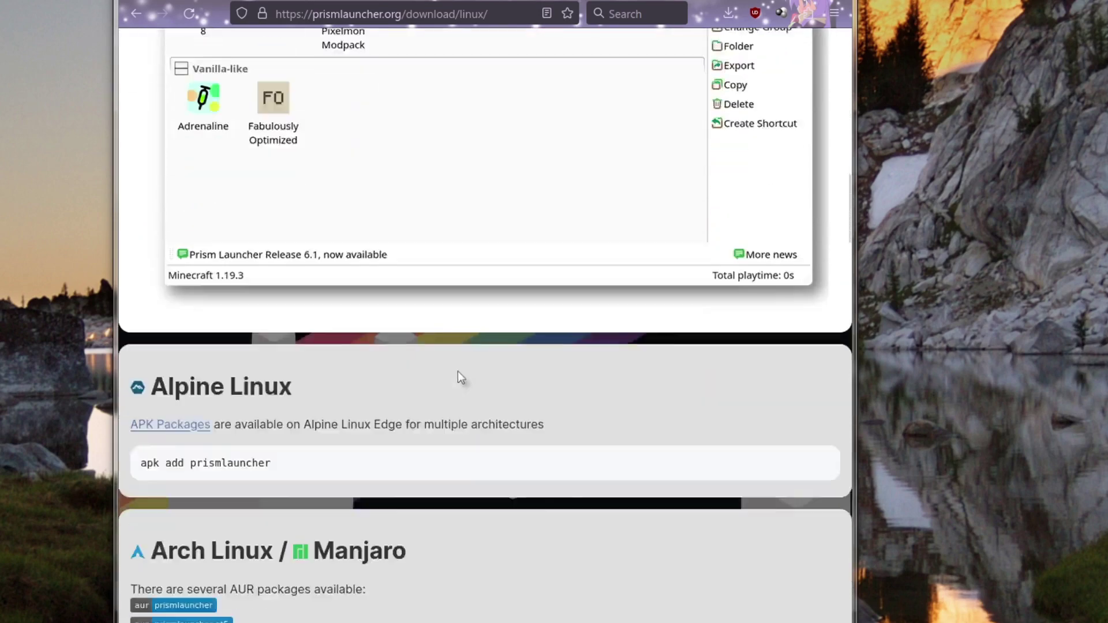
{"action": "scroll", "coordinate": [460, 376], "scroll_direction": "down", "scroll_amount": 4}
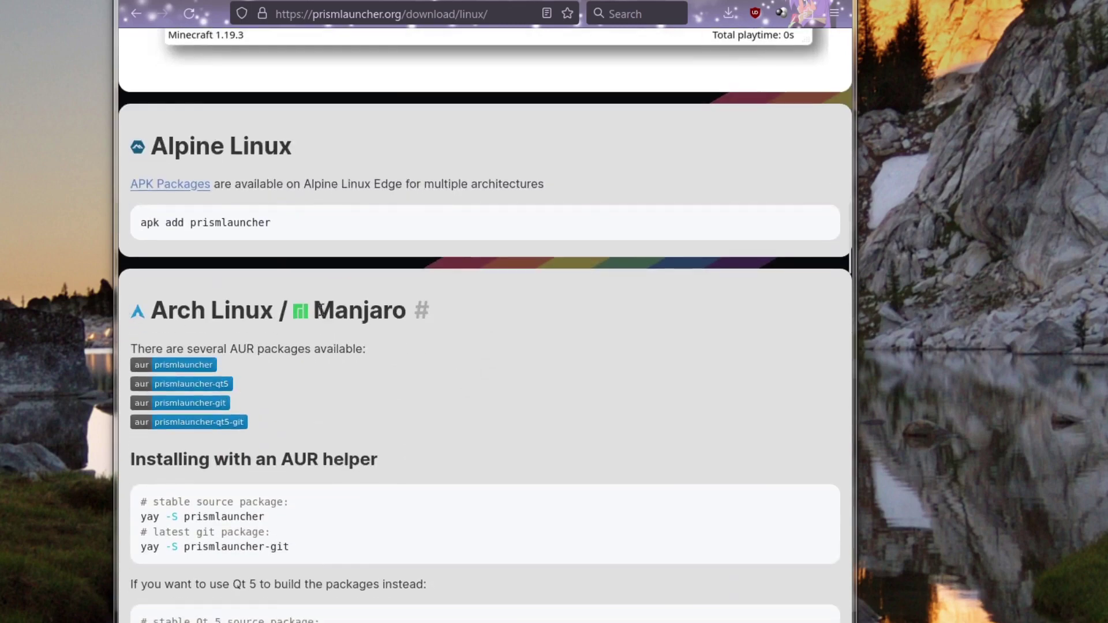
{"action": "scroll", "coordinate": [320, 312], "scroll_direction": "down", "scroll_amount": 11}
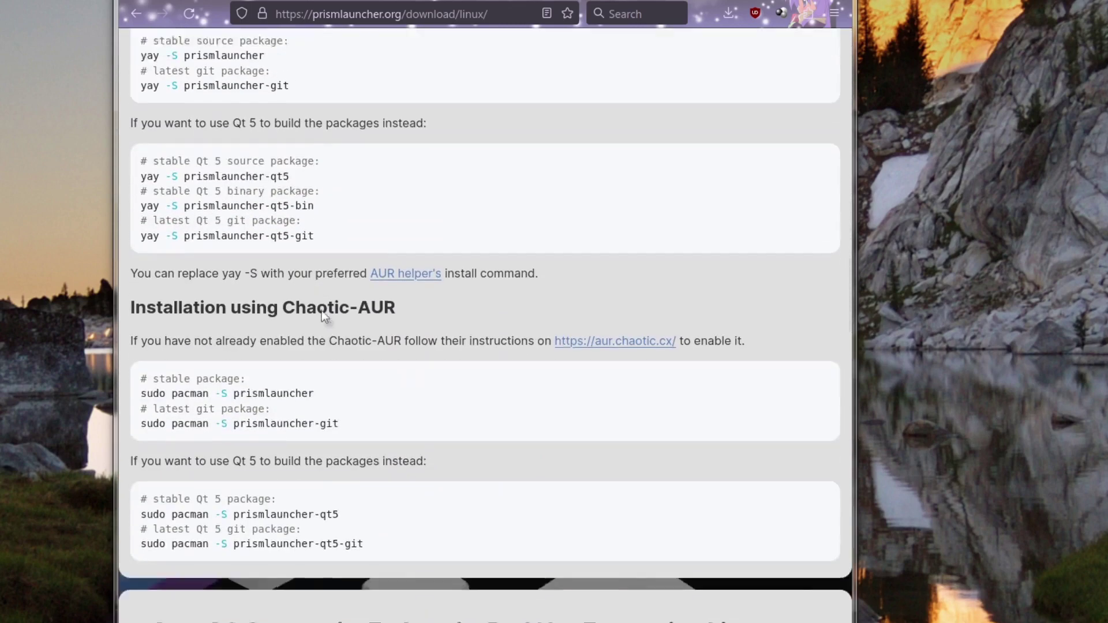
{"action": "scroll", "coordinate": [317, 317], "scroll_direction": "down", "scroll_amount": 3}
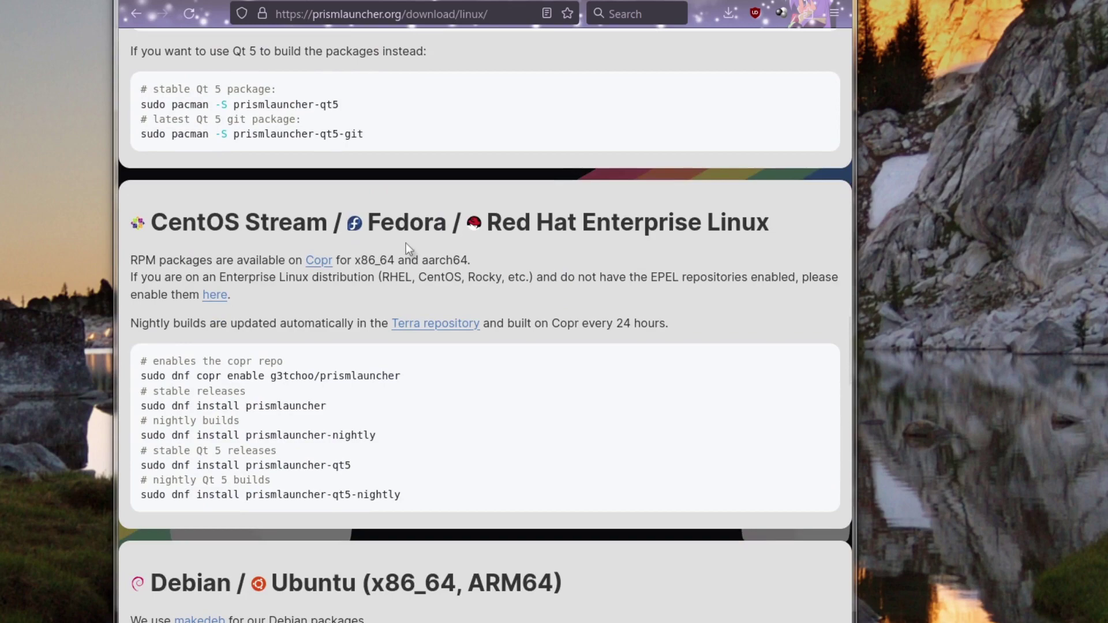
{"action": "scroll", "coordinate": [438, 282], "scroll_direction": "down", "scroll_amount": 3}
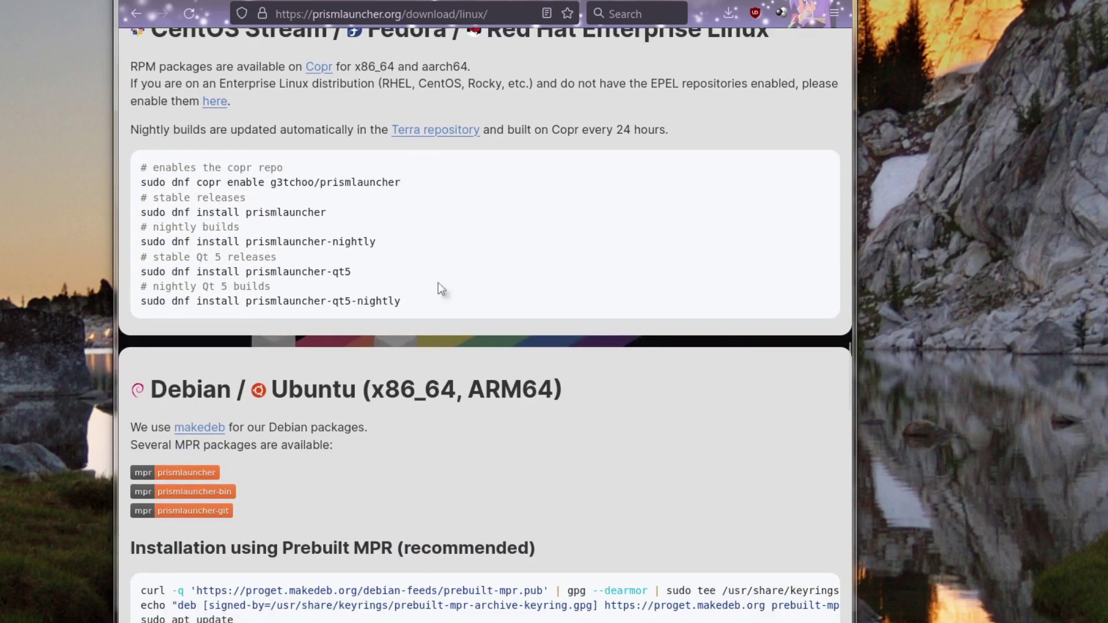
{"action": "scroll", "coordinate": [438, 282], "scroll_direction": "down", "scroll_amount": 11}
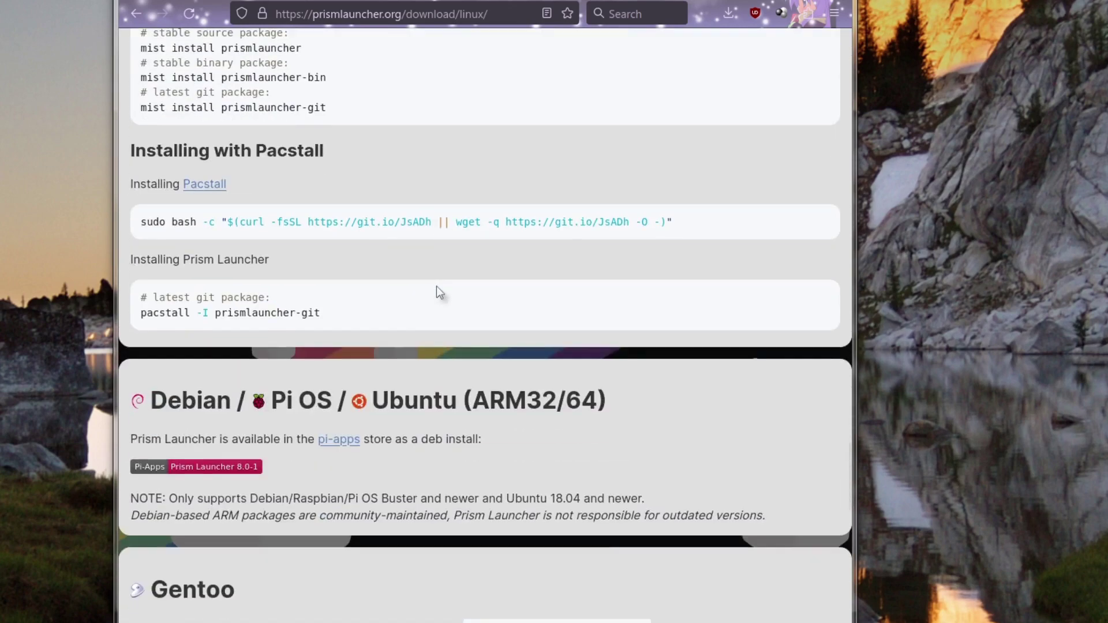
{"action": "scroll", "coordinate": [436, 287], "scroll_direction": "down", "scroll_amount": 9}
{"action": "scroll", "coordinate": [439, 294], "scroll_direction": "up", "scroll_amount": 20}
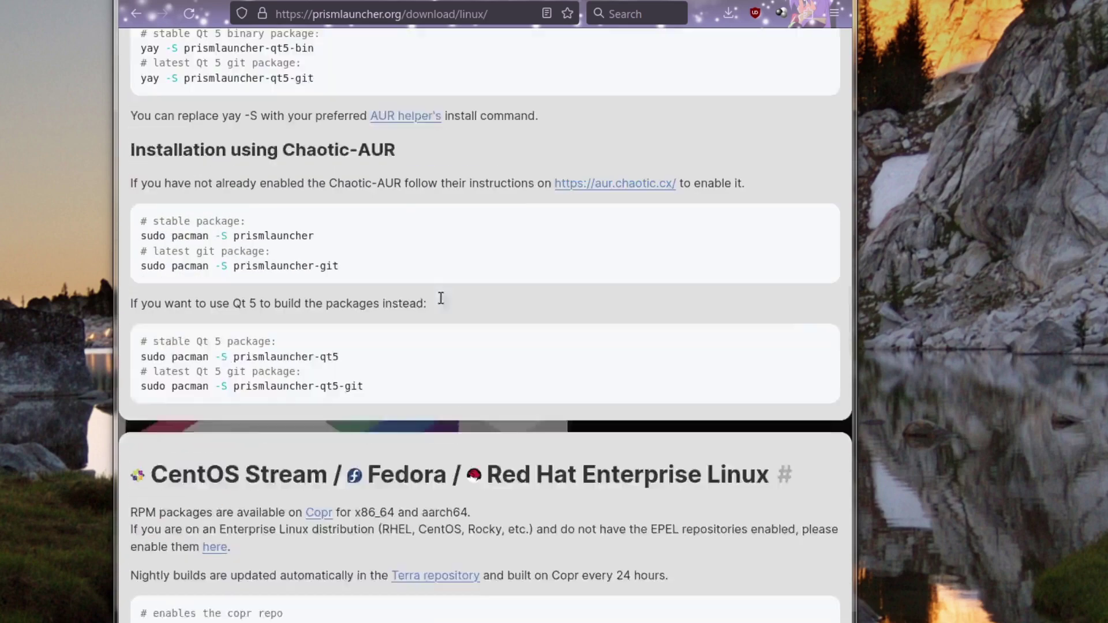
{"action": "scroll", "coordinate": [441, 299], "scroll_direction": "up", "scroll_amount": 15}
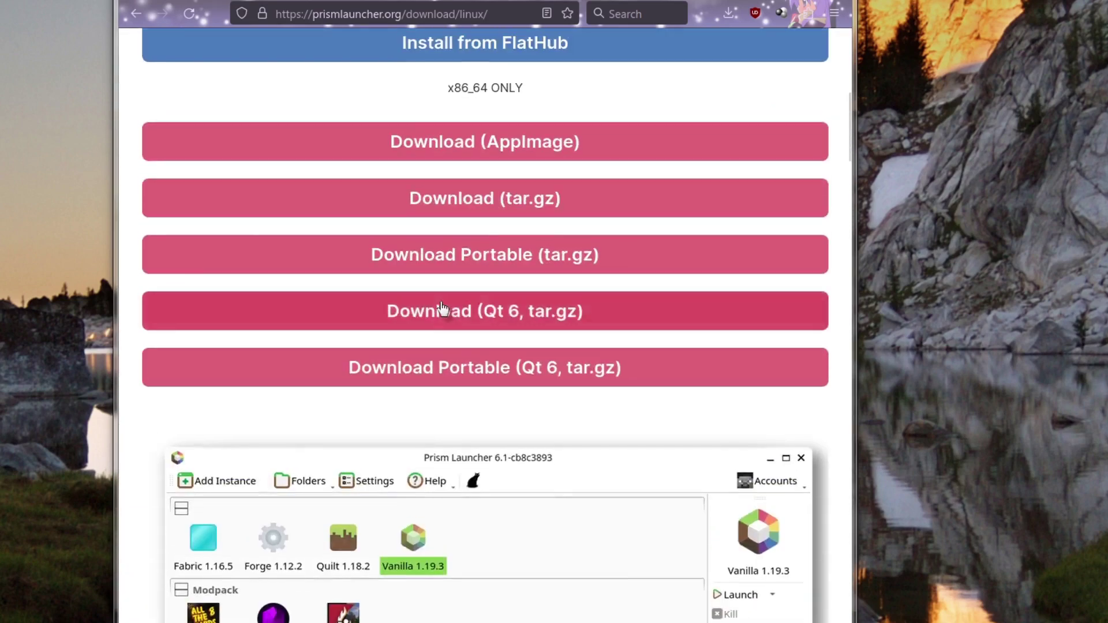
{"action": "scroll", "coordinate": [441, 306], "scroll_direction": "up", "scroll_amount": 3}
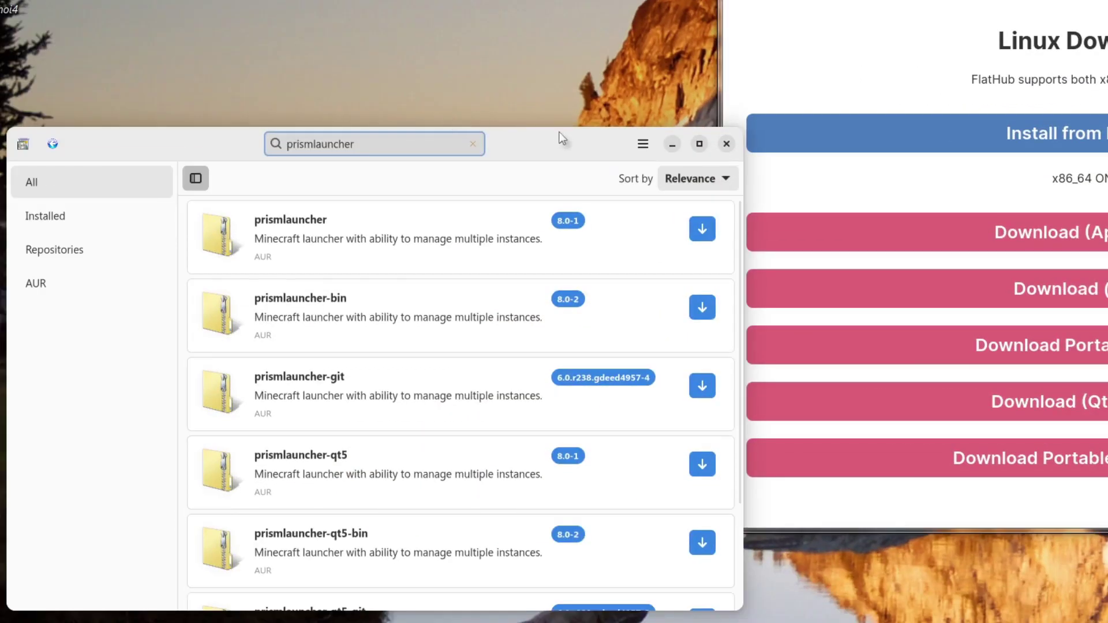
Step: Move the Pamac prismlauncher results aside and download the Prism Launcher AppImage
{"action": "left_click_drag", "start_coordinate": [225, 244], "coordinate": [243, 203]}
{"action": "left_click_drag", "start_coordinate": [581, 97], "coordinate": [580, 97]}
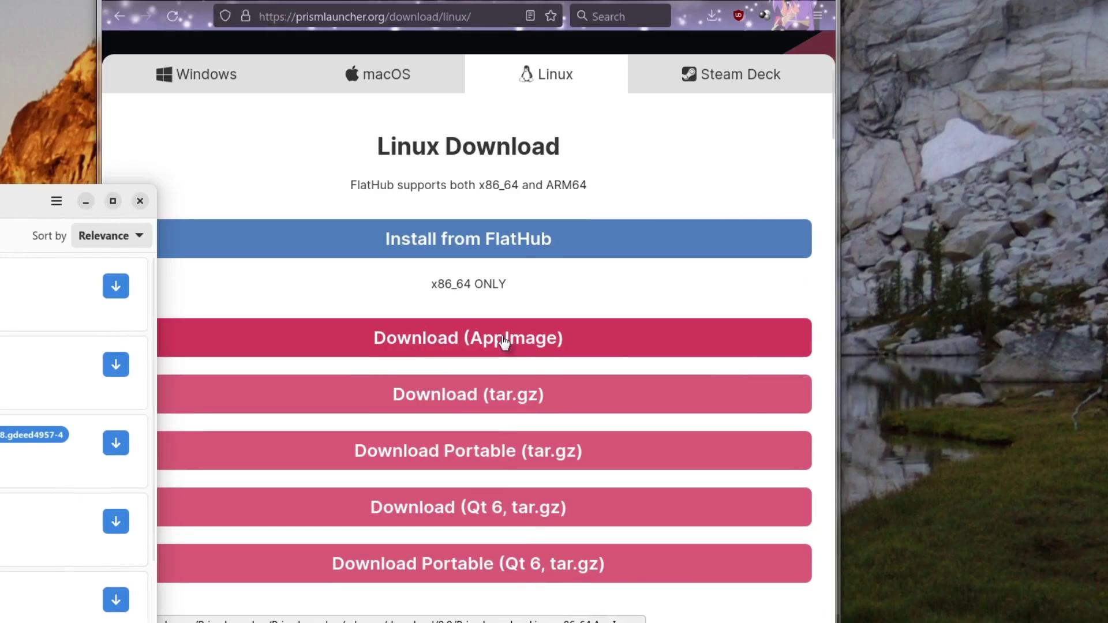
{"action": "left_click", "coordinate": [504, 342]}
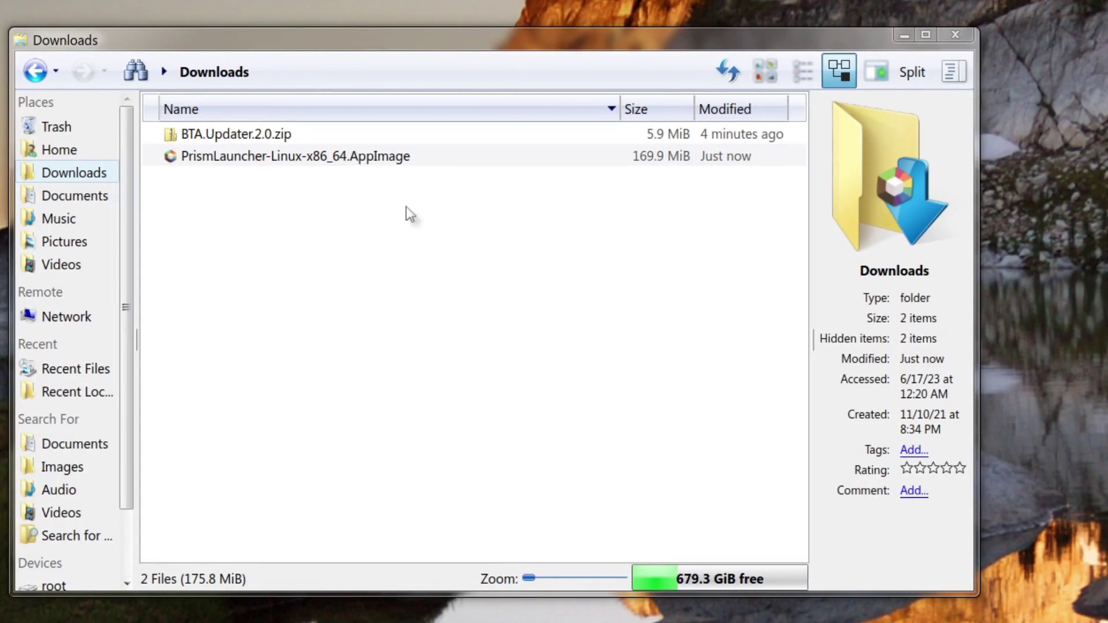
Step: Run PrismLauncher-Linux-x86_64.AppImage from Downloads past the warning, choosing Integrate and run
{"action": "left_click", "coordinate": [407, 204]}
{"action": "left_click", "coordinate": [403, 162]}
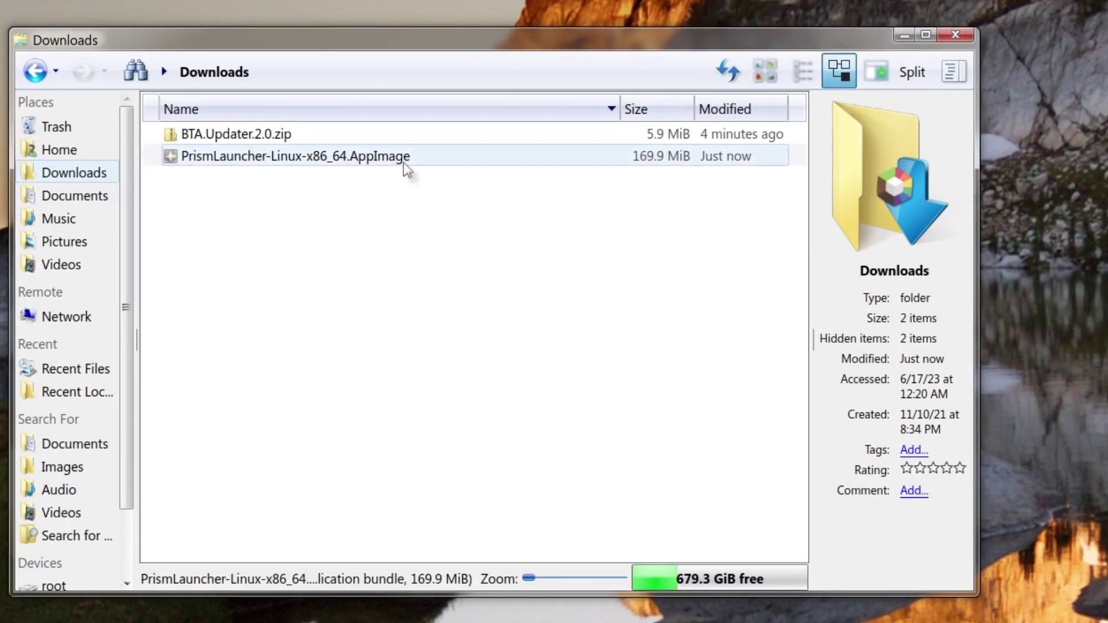
{"action": "double_click", "coordinate": [403, 161]}
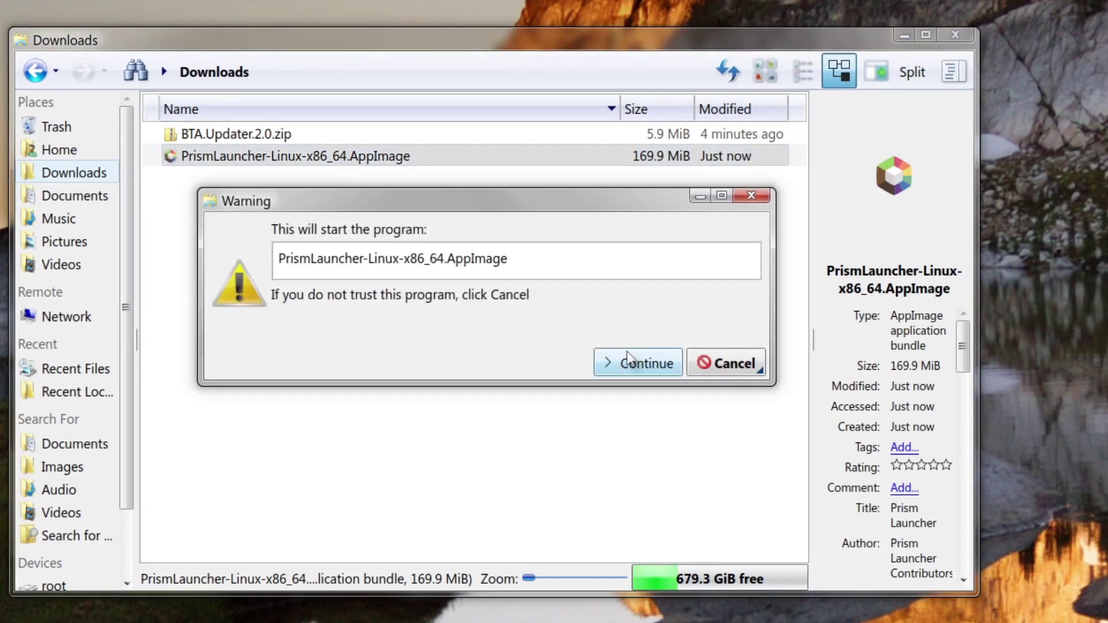
{"action": "left_click", "coordinate": [626, 357]}
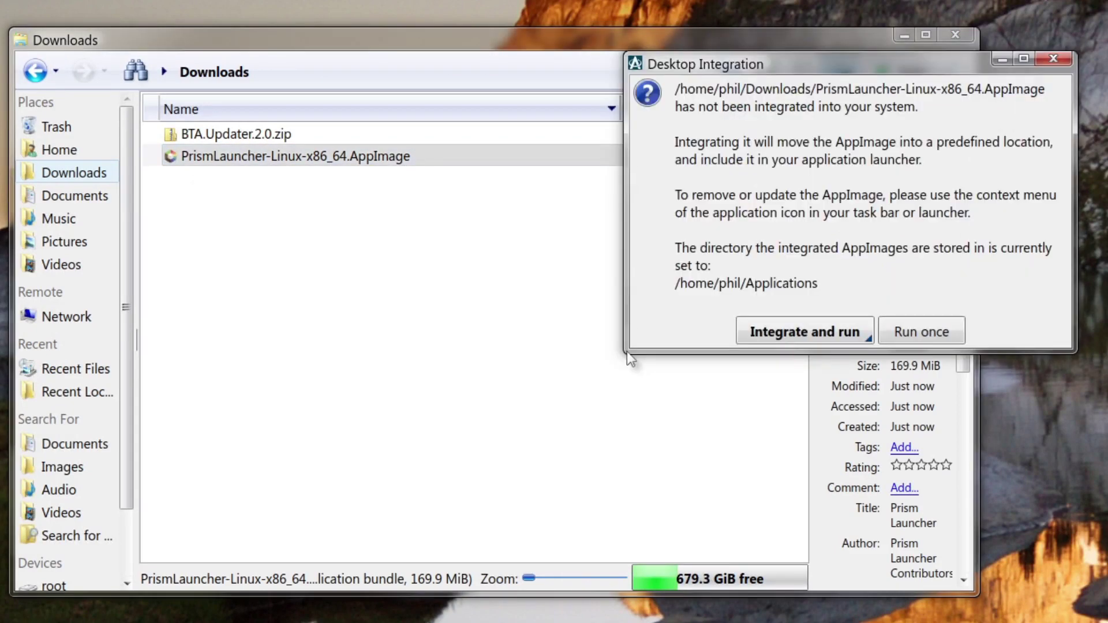
{"action": "left_click", "coordinate": [799, 337]}
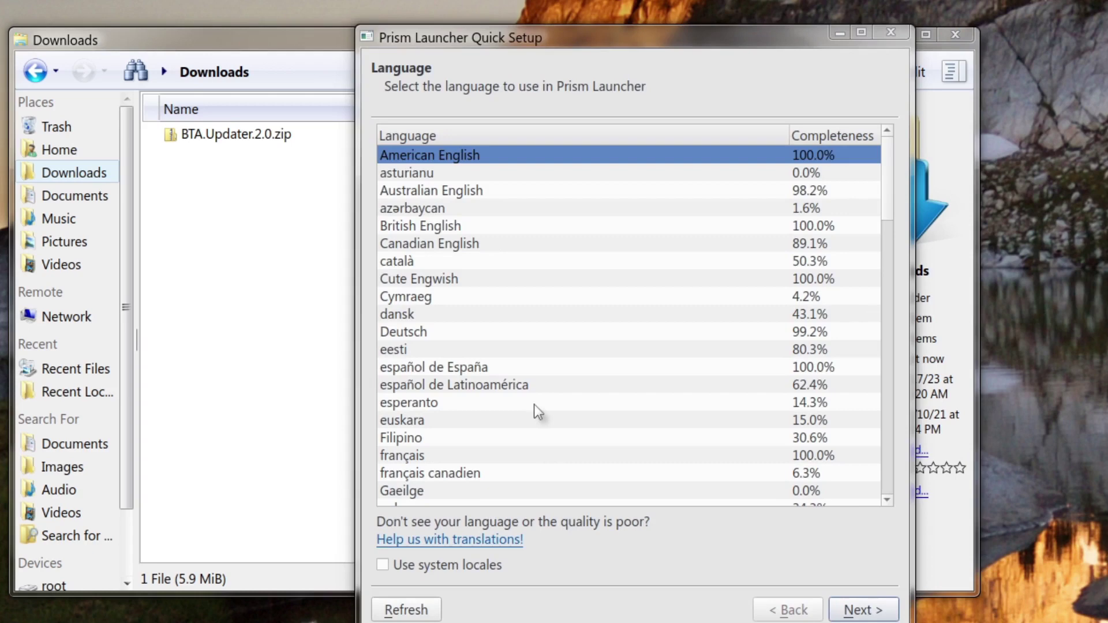
Step: Accept the default language and Java settings in Quick Setup
{"action": "scroll", "coordinate": [514, 247], "scroll_direction": "down", "scroll_amount": 3}
{"action": "scroll", "coordinate": [529, 277], "scroll_direction": "up", "scroll_amount": 3}
{"action": "left_click", "coordinate": [856, 613]}
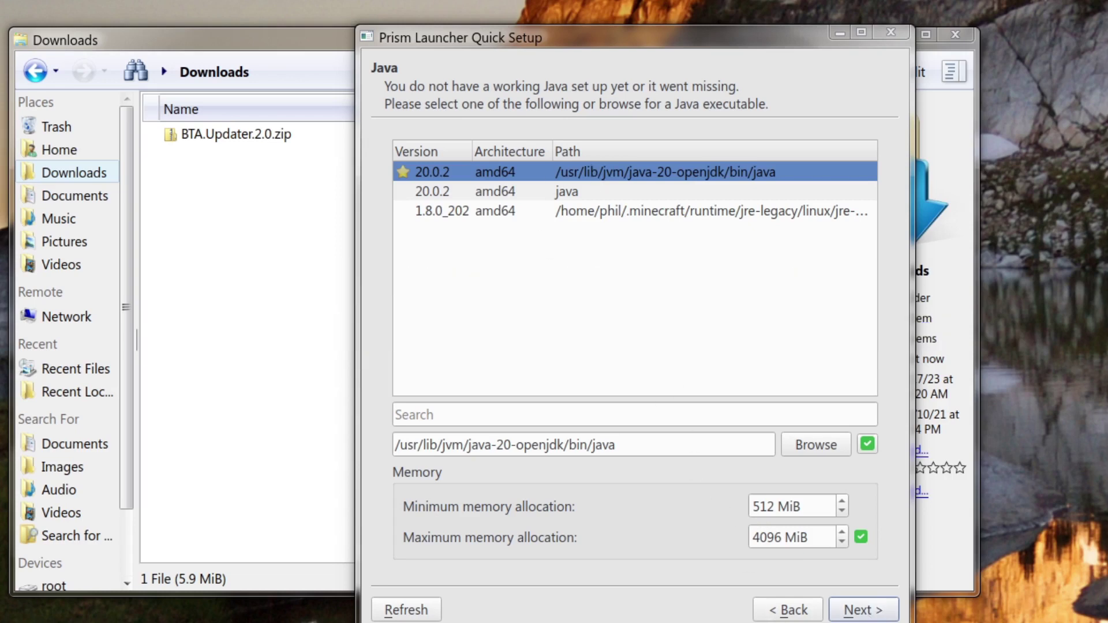
{"action": "left_click", "coordinate": [880, 612]}
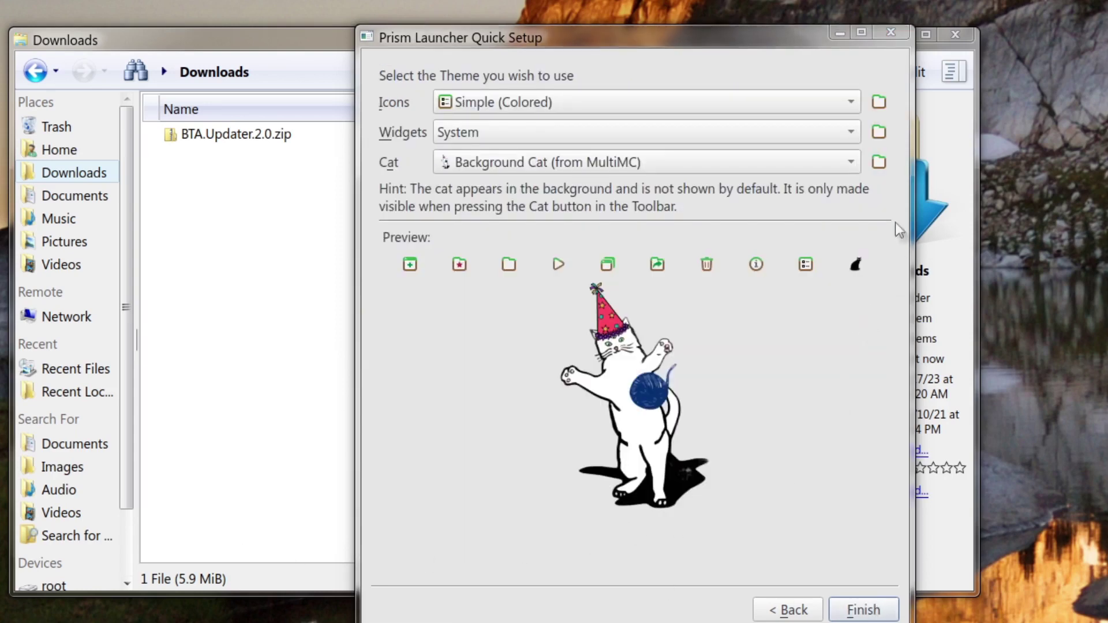
Step: Keep Background Cat (from MultiMC), Simple (Colored) icons and System widgets, and finish setup
{"action": "left_click", "coordinate": [793, 166]}
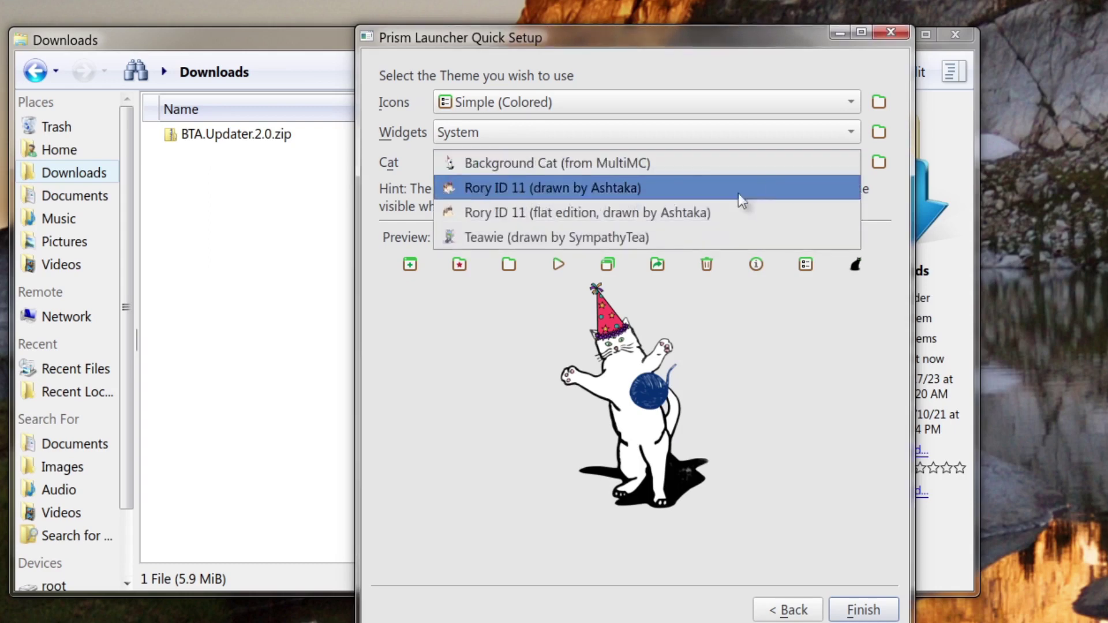
{"action": "left_click", "coordinate": [555, 234]}
{"action": "left_click", "coordinate": [615, 160]}
{"action": "left_click", "coordinate": [580, 87]}
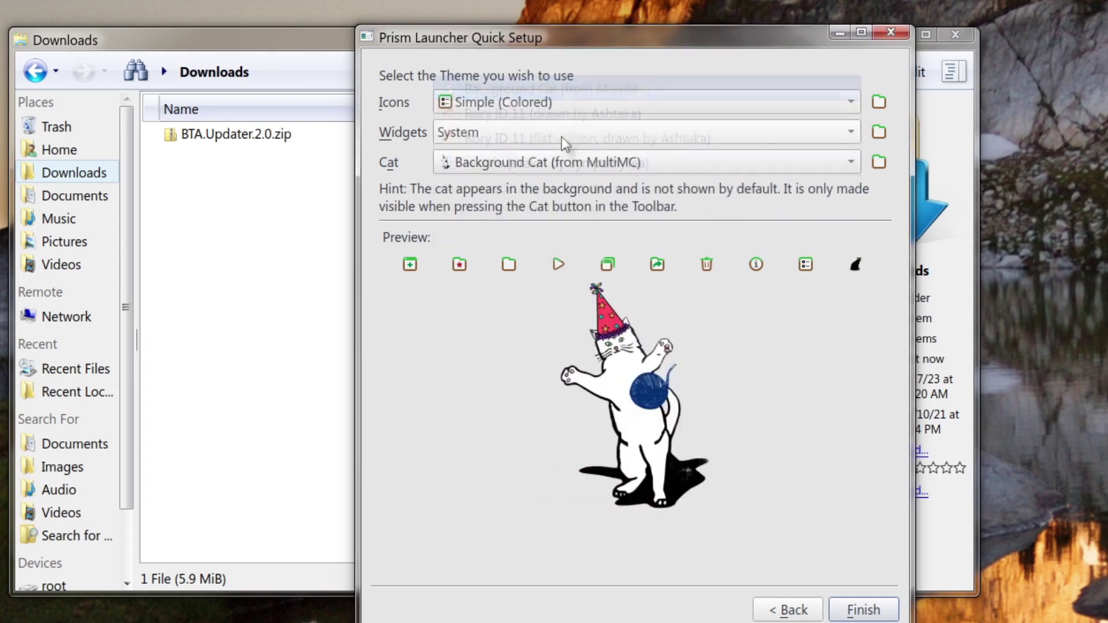
{"action": "left_click", "coordinate": [586, 102]}
{"action": "left_click", "coordinate": [521, 102]}
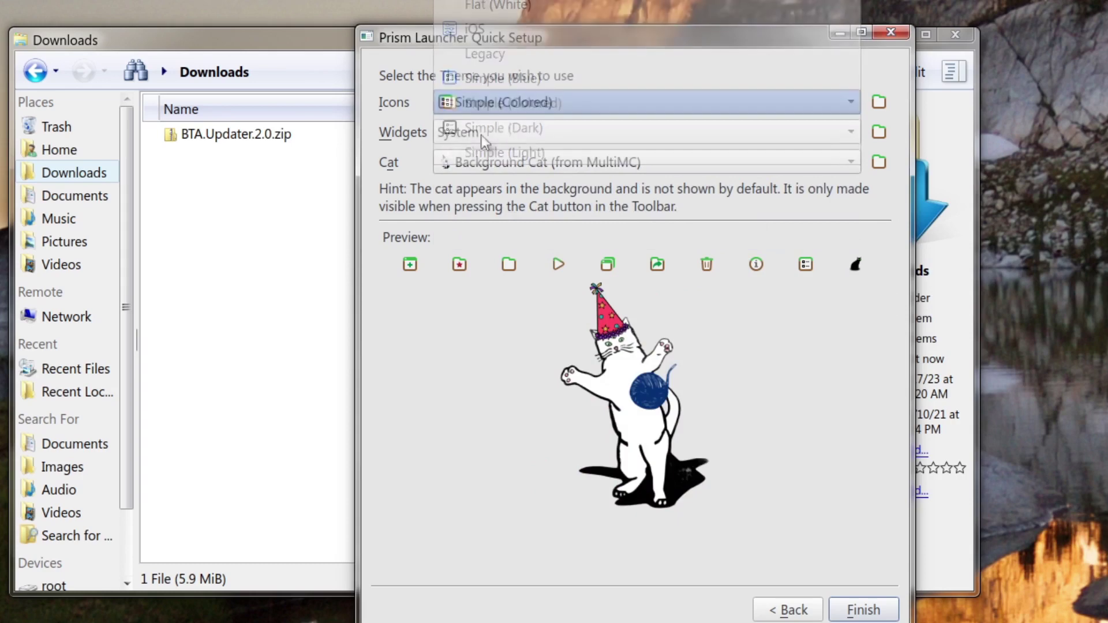
{"action": "left_click", "coordinate": [488, 134]}
{"action": "left_click", "coordinate": [498, 137]}
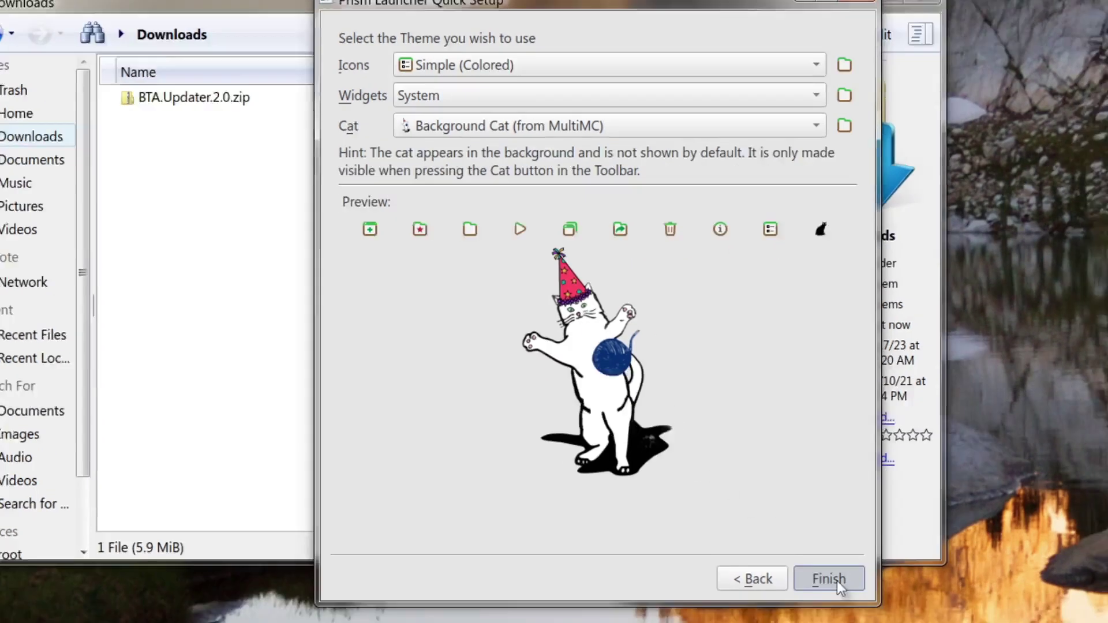
{"action": "left_click", "coordinate": [864, 610]}
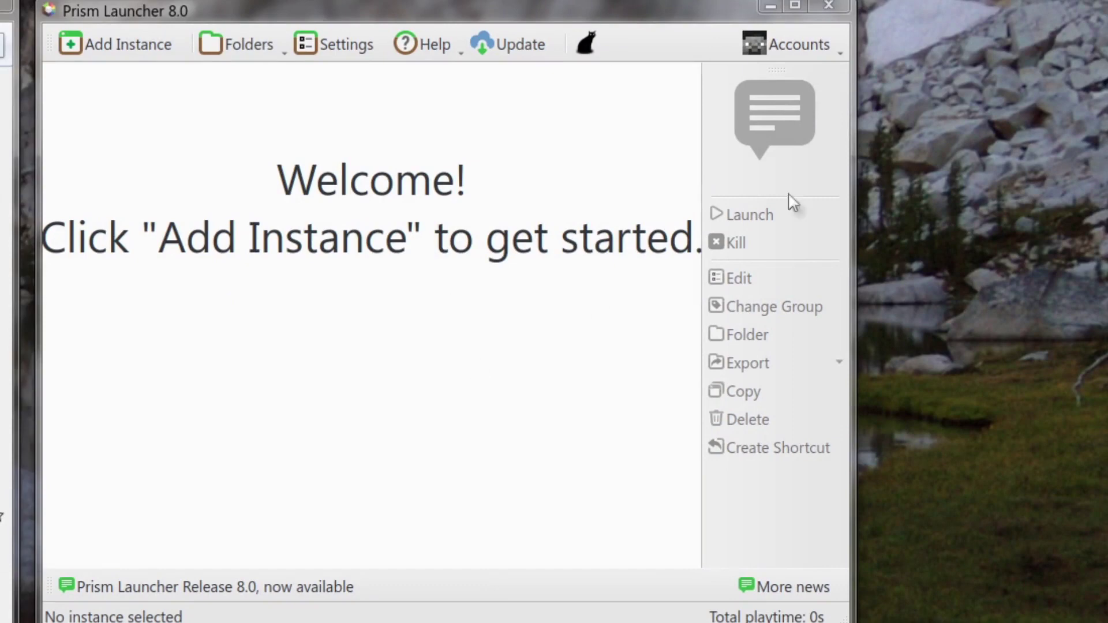
Step: Add a Microsoft account through Manage Accounts by entering the device link code, then close settings
{"action": "left_click", "coordinate": [809, 48]}
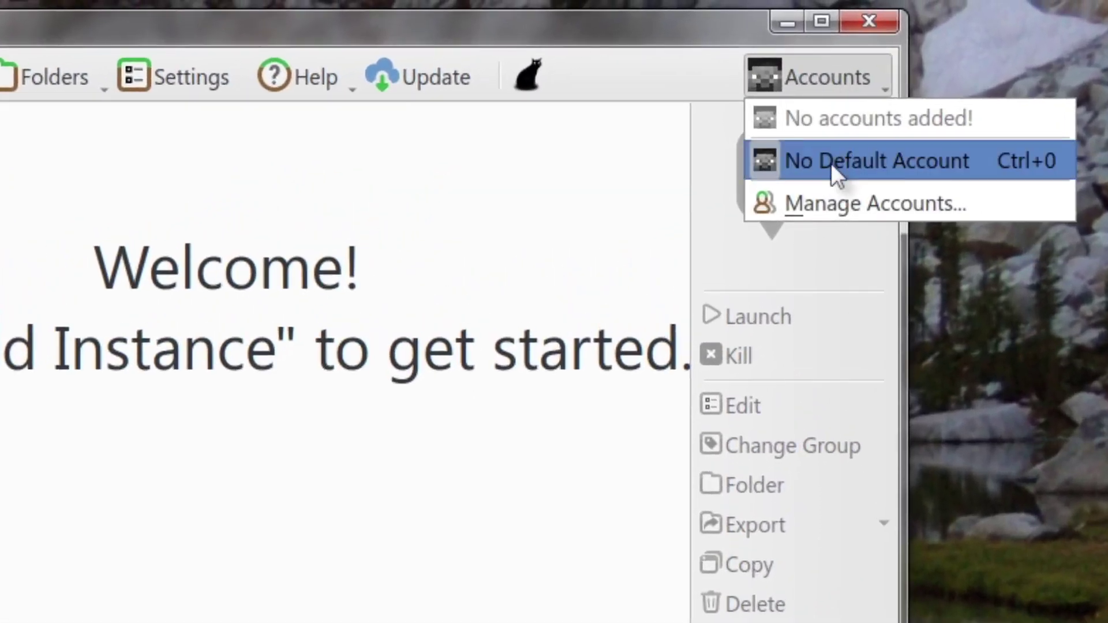
{"action": "left_click", "coordinate": [839, 206]}
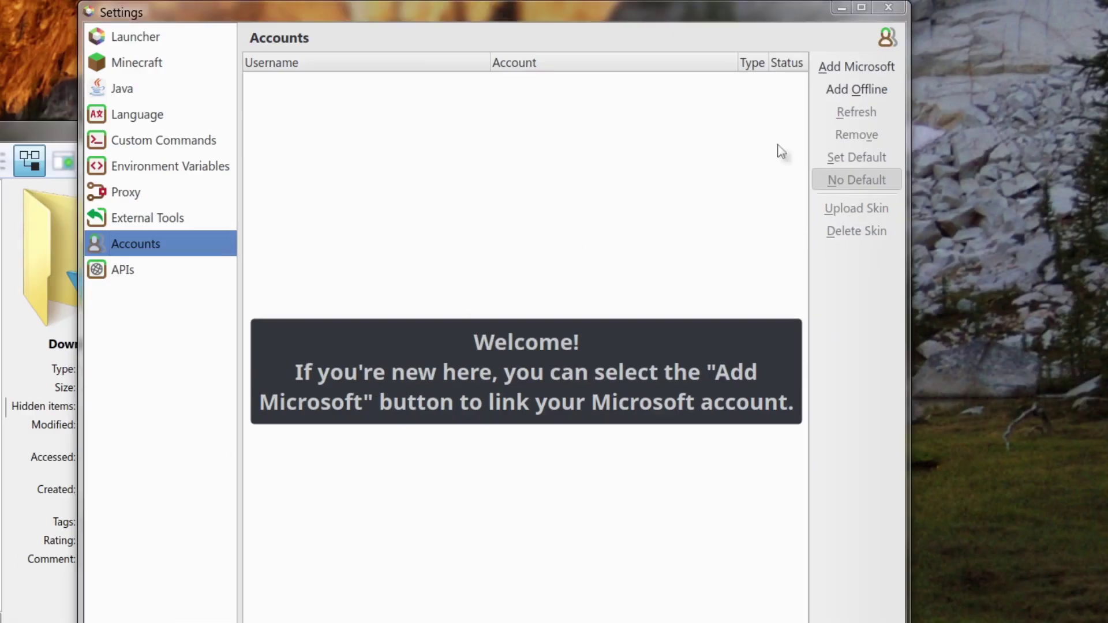
{"action": "left_click", "coordinate": [856, 67]}
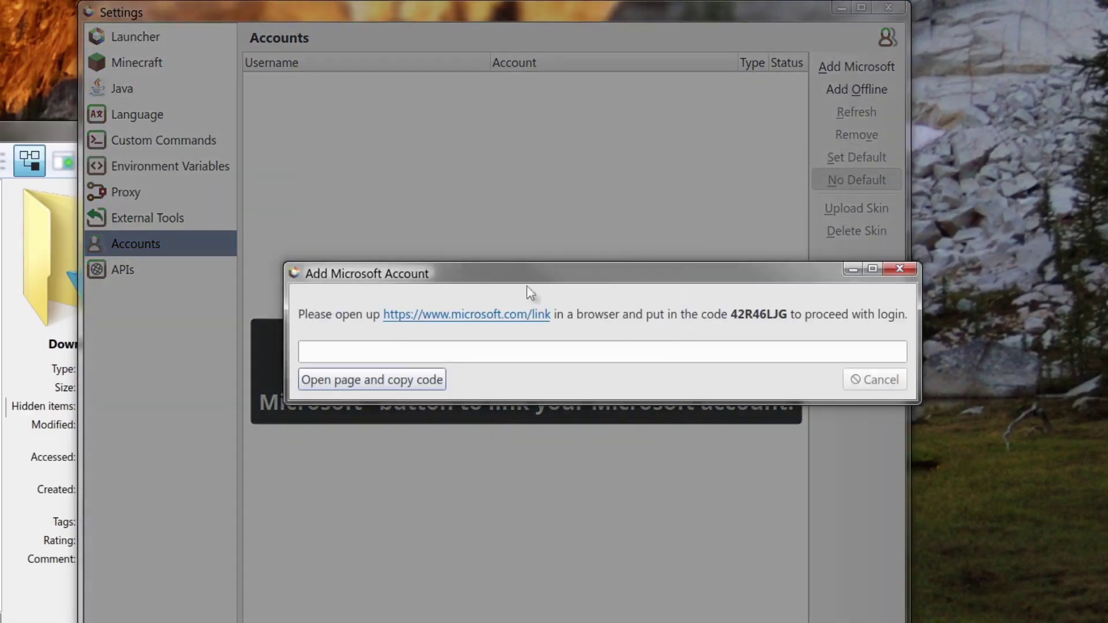
{"action": "left_click_drag", "start_coordinate": [365, 273], "coordinate": [129, 273]}
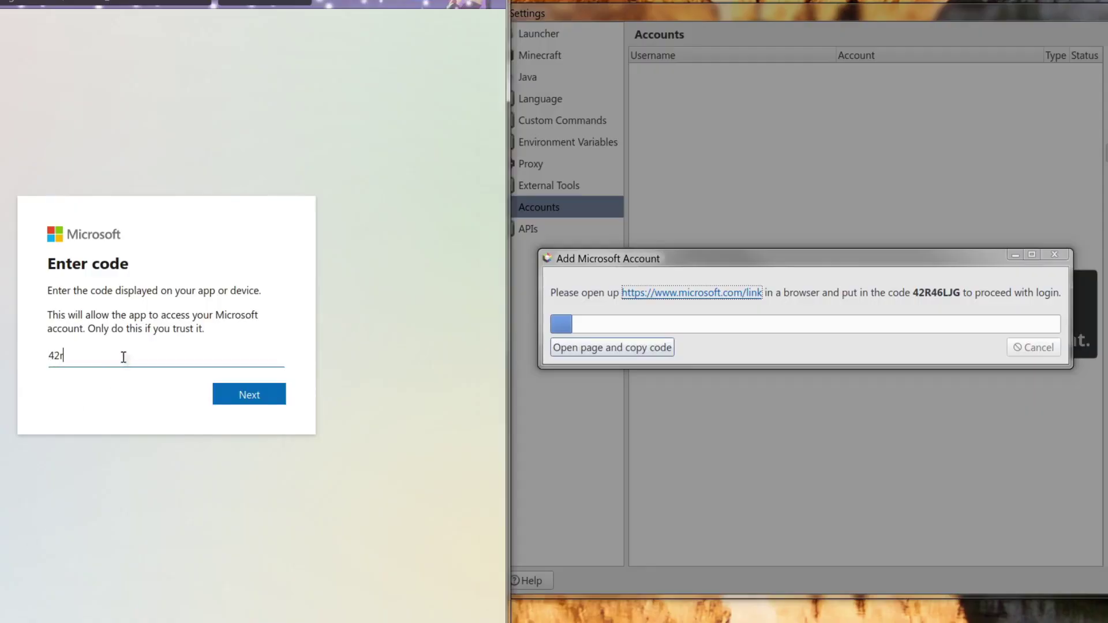
{"action": "key", "text": "ctrl+a"}
{"action": "type", "text": "42r46ljg"}
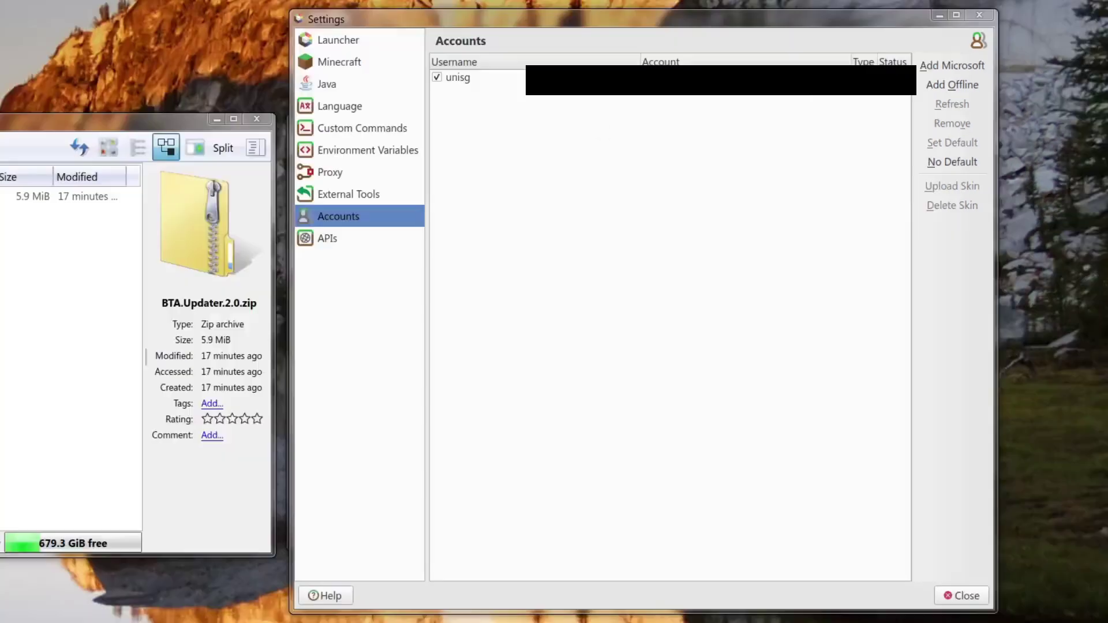
{"action": "left_click", "coordinate": [971, 596]}
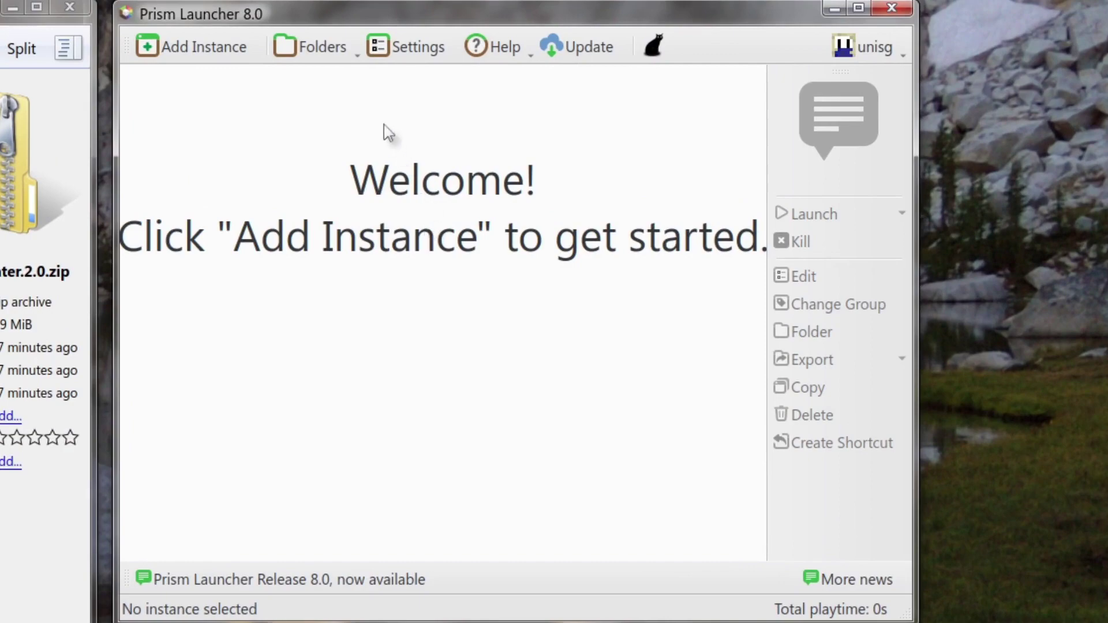
Step: Open Add Instance and switch the New Instance dialog to its Import page
{"action": "left_click", "coordinate": [201, 57]}
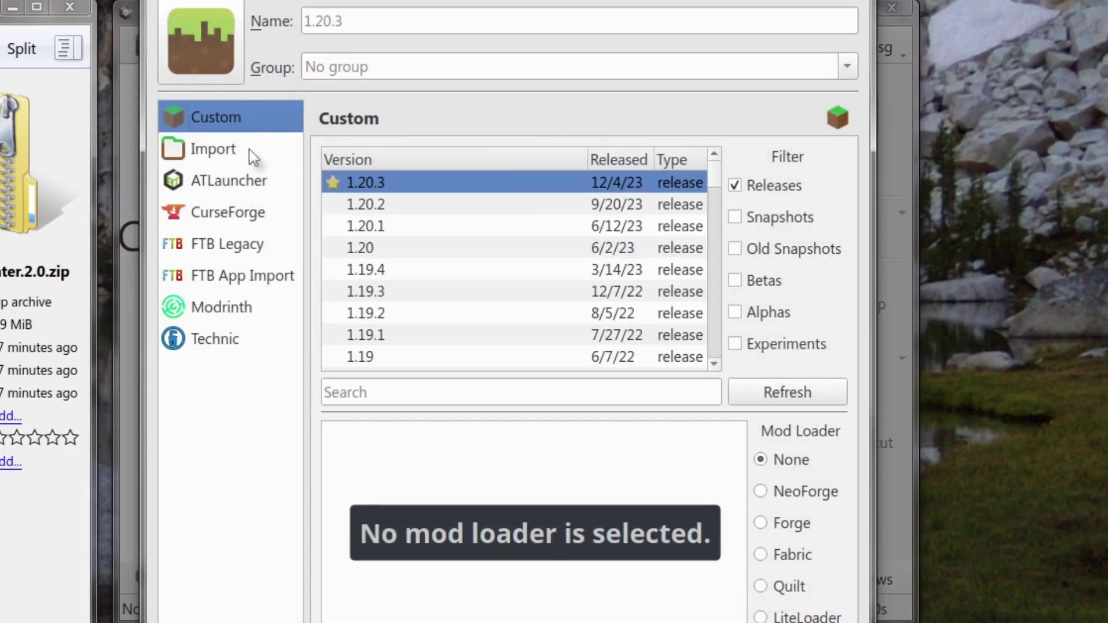
{"action": "left_click", "coordinate": [252, 155]}
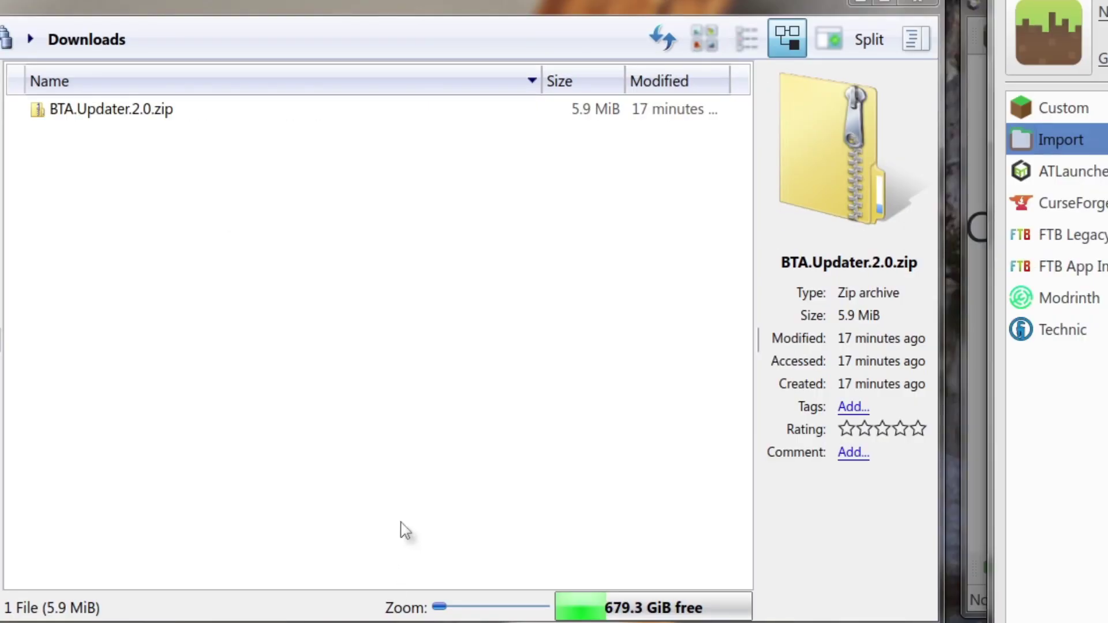
Step: Paste the BTA.Updater.2.0.zip path into the Import field and confirm the import
{"action": "left_click", "coordinate": [159, 115]}
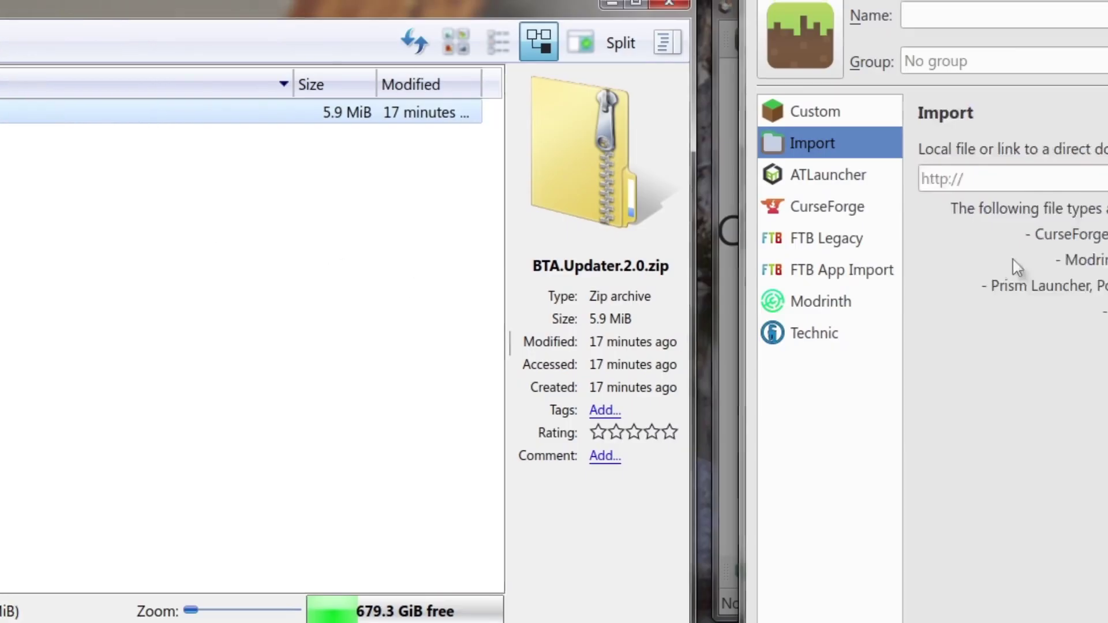
{"action": "left_click", "coordinate": [363, 189]}
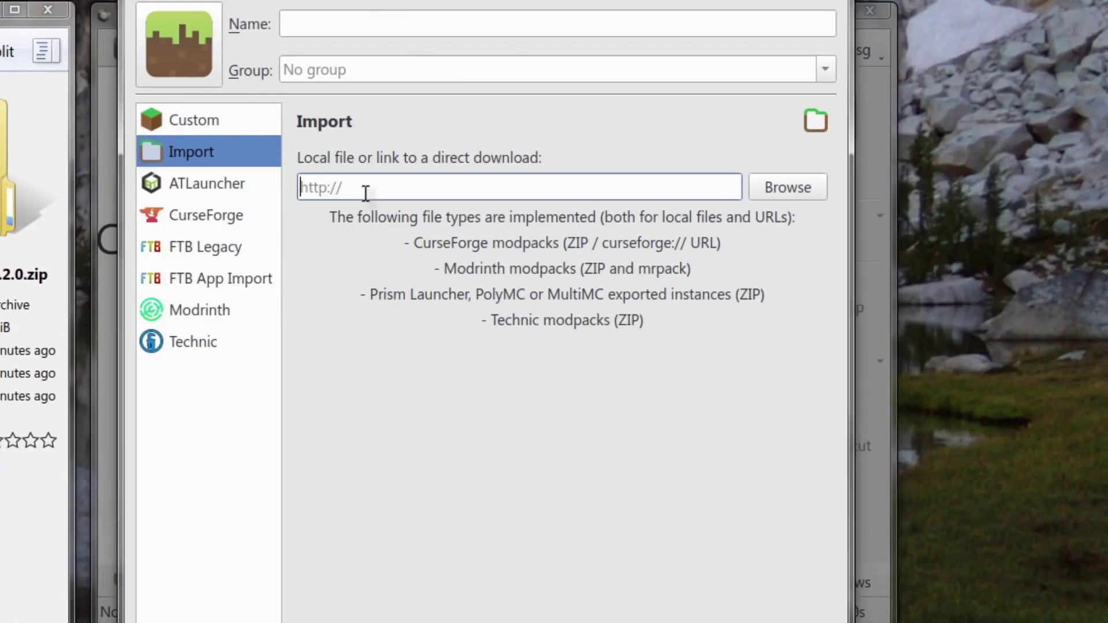
{"action": "type", "text": "/home/phil/Downloads/BTA.Updater.2.0.zip"}
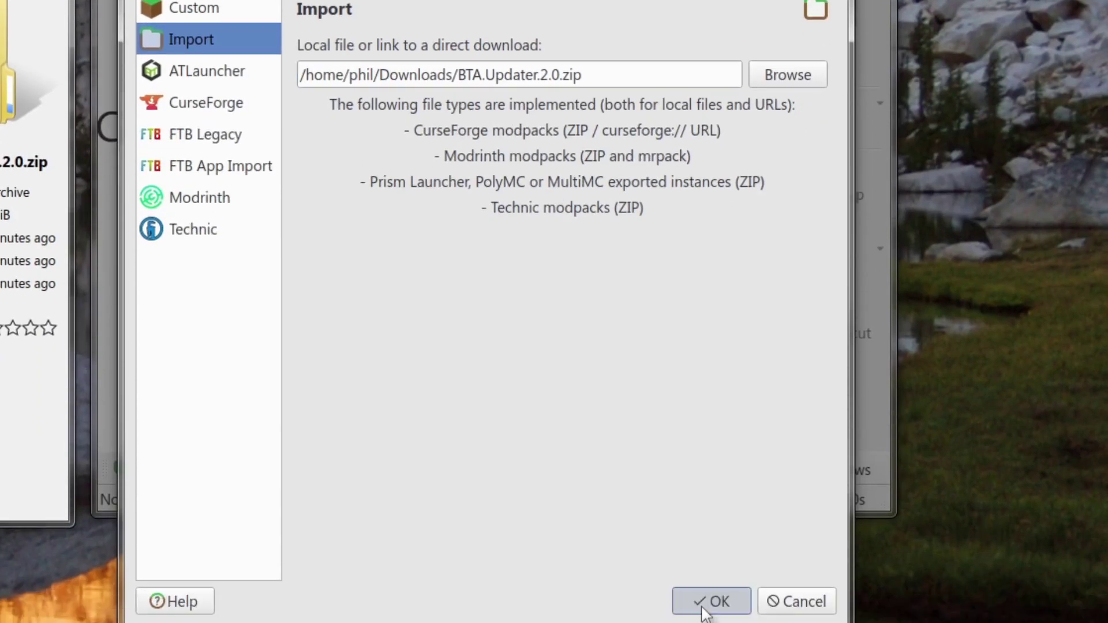
{"action": "left_click", "coordinate": [706, 601]}
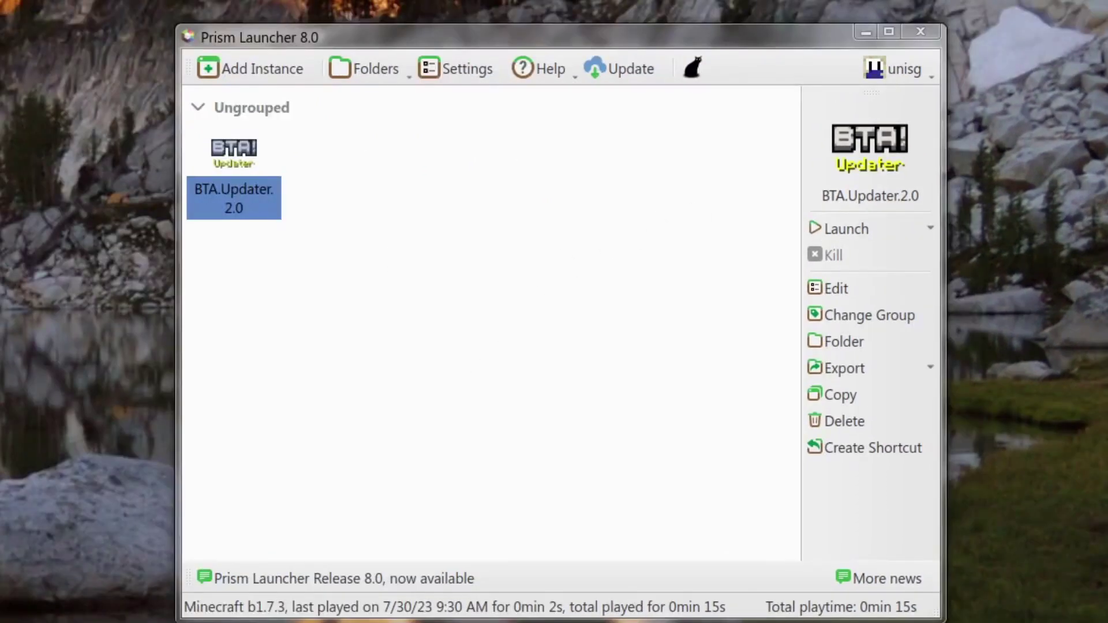
{"action": "left_click", "coordinate": [299, 213]}
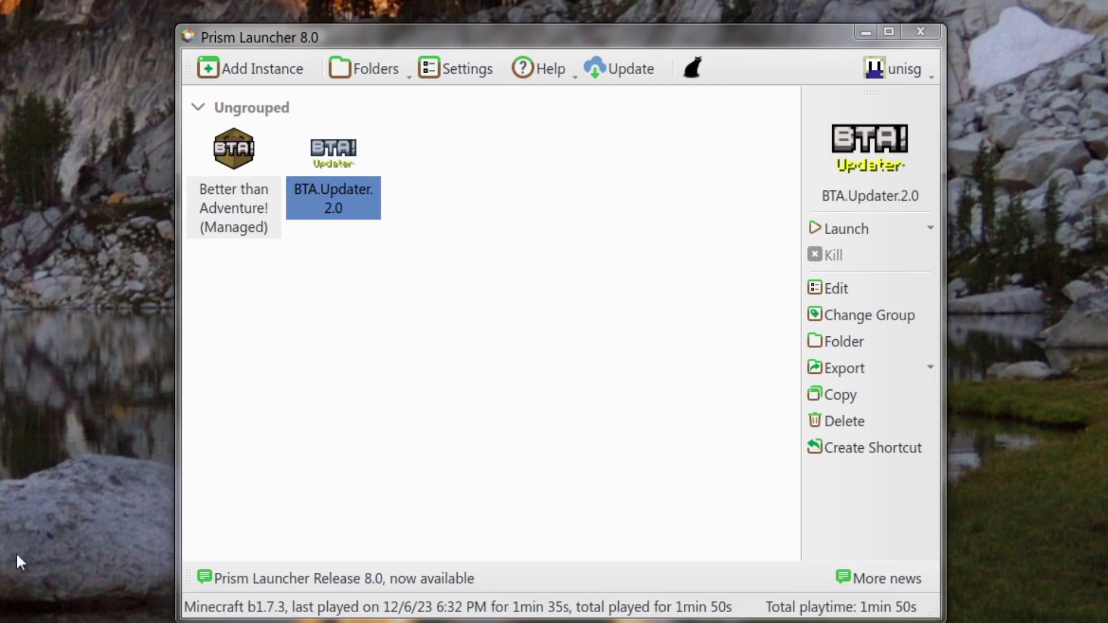
Step: Select the Better than Adventure! (Managed) instance in the launcher's instance list
{"action": "left_click", "coordinate": [317, 488]}
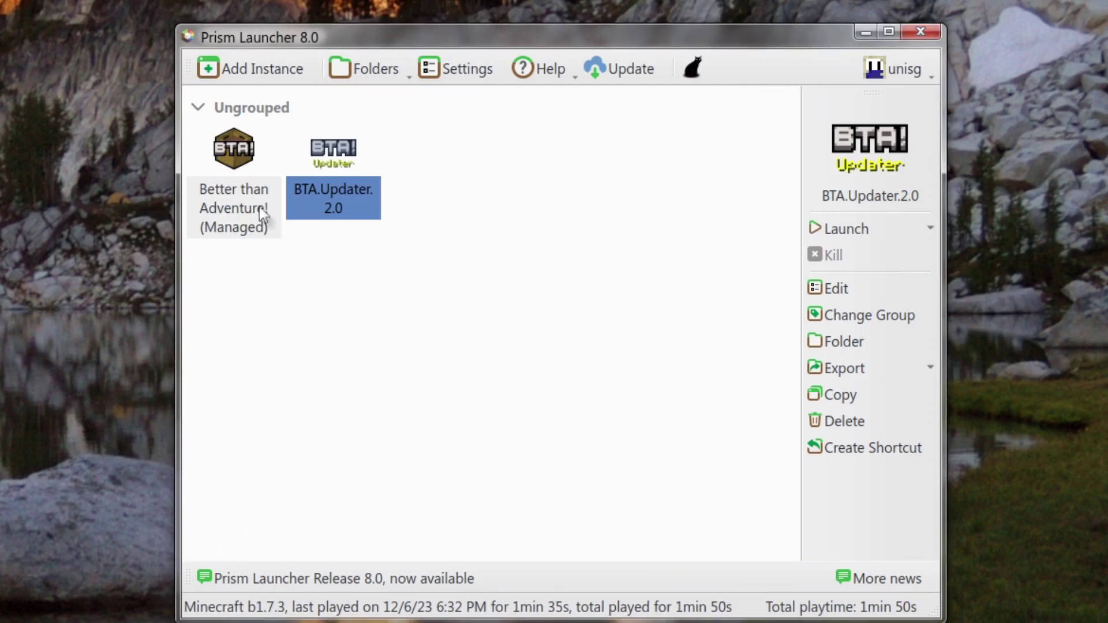
{"action": "left_click", "coordinate": [242, 214]}
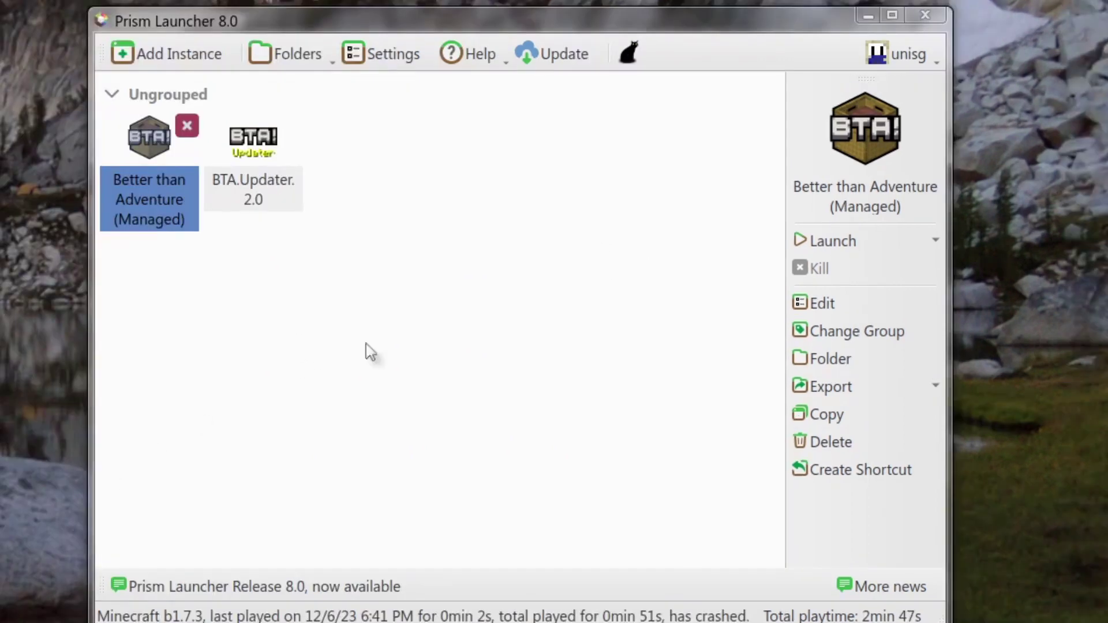
Step: Launch Better than Adventure, check the log's exit code 127, and close the log
{"action": "left_click", "coordinate": [848, 245]}
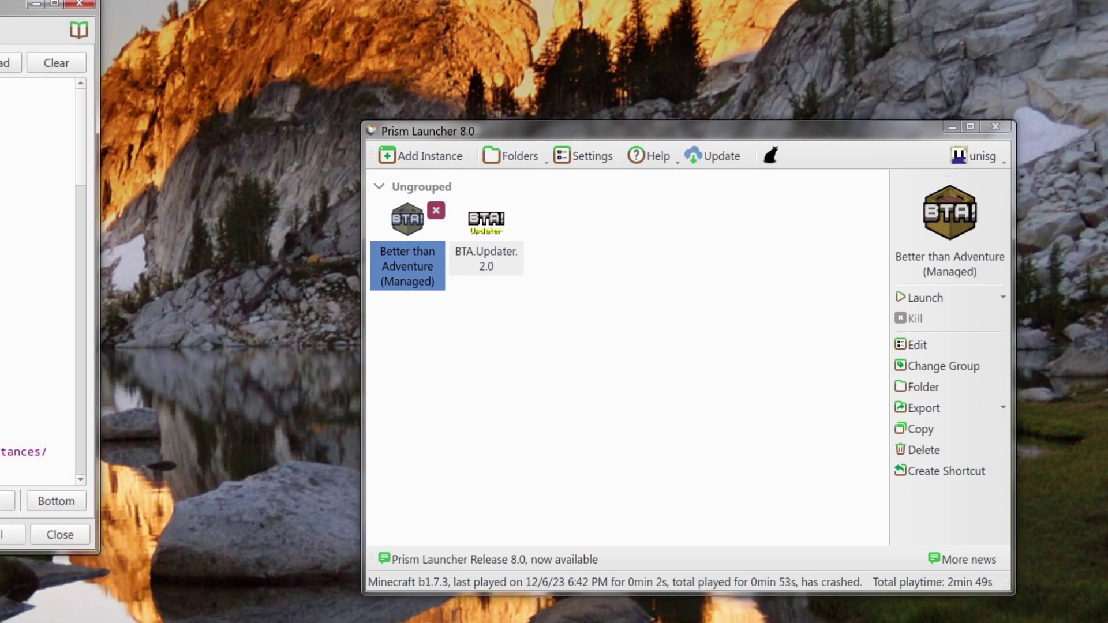
{"action": "scroll", "coordinate": [12, 203], "scroll_direction": "up", "scroll_amount": 15}
{"action": "scroll", "coordinate": [3, 252], "scroll_direction": "down", "scroll_amount": 10}
{"action": "scroll", "coordinate": [409, 287], "scroll_direction": "down", "scroll_amount": 8}
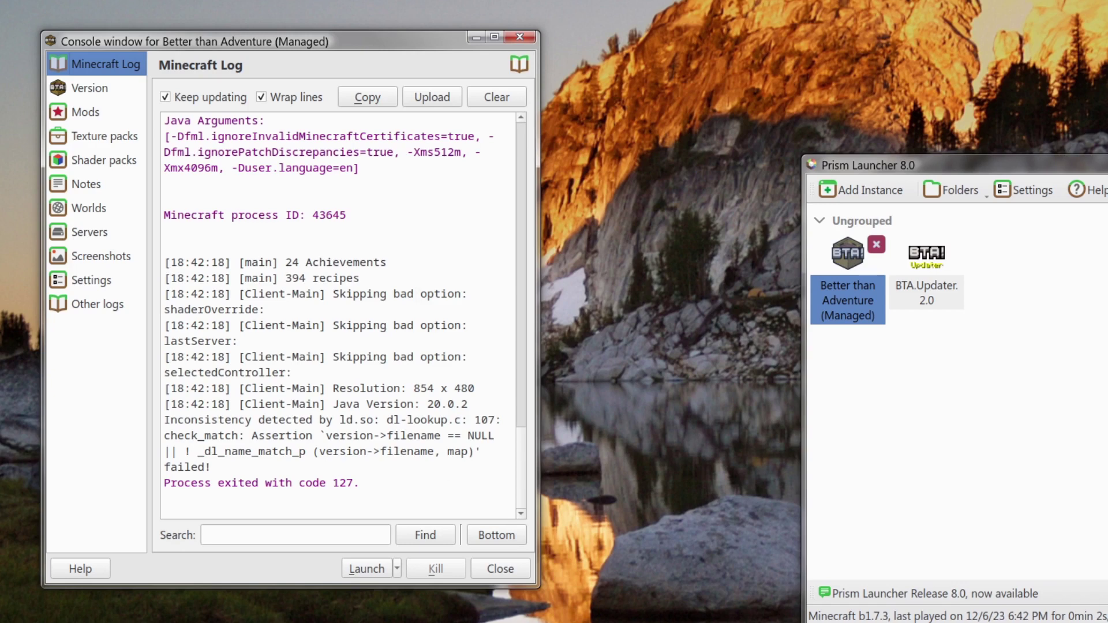
{"action": "left_click", "coordinate": [501, 570]}
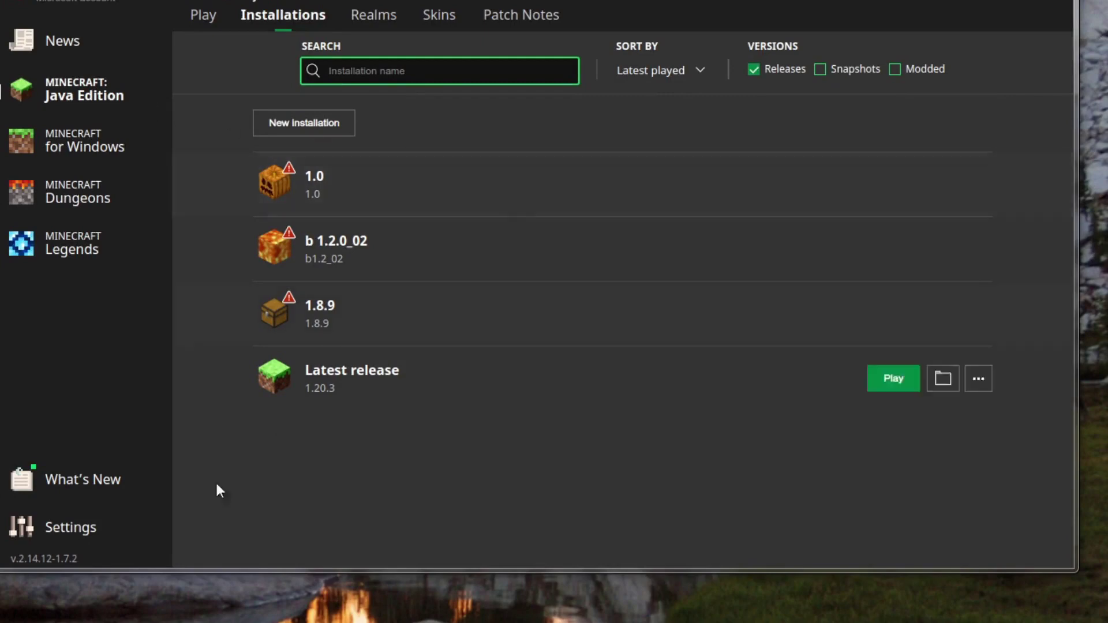
Step: Look over the Minecraft Launcher settings page, then return to the Java Edition play page
{"action": "left_click", "coordinate": [66, 545]}
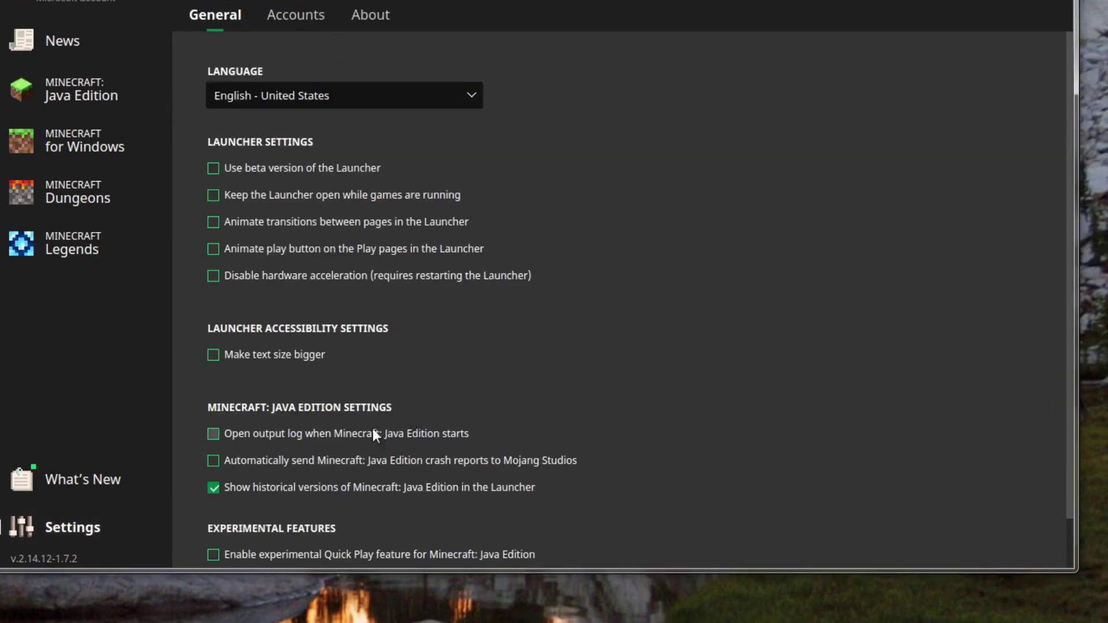
{"action": "scroll", "coordinate": [373, 428], "scroll_direction": "down", "scroll_amount": 1}
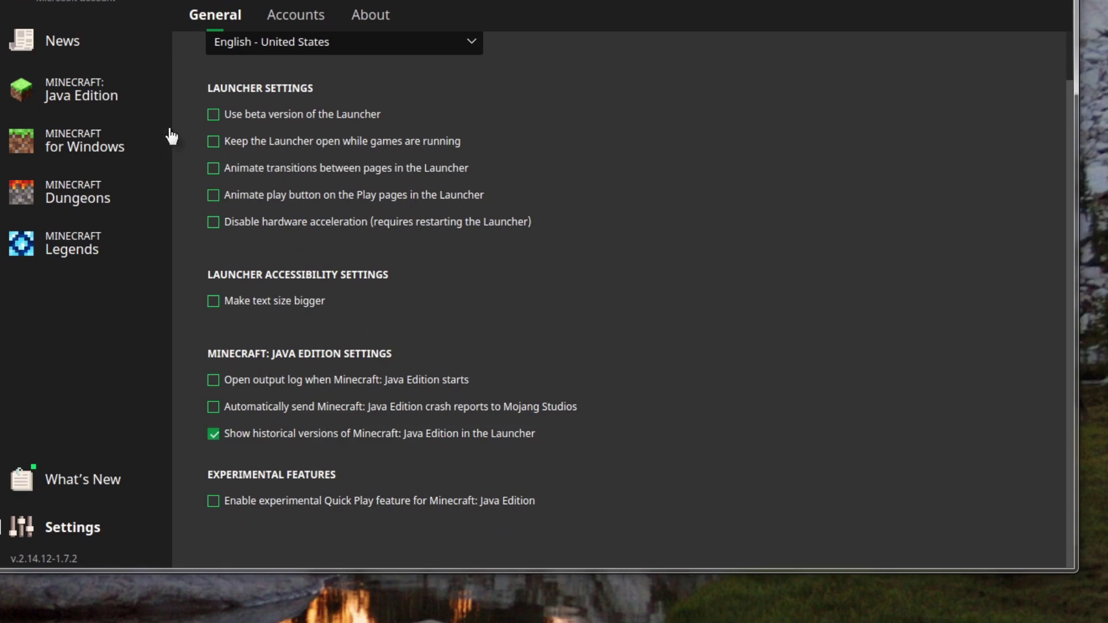
{"action": "left_click", "coordinate": [97, 94]}
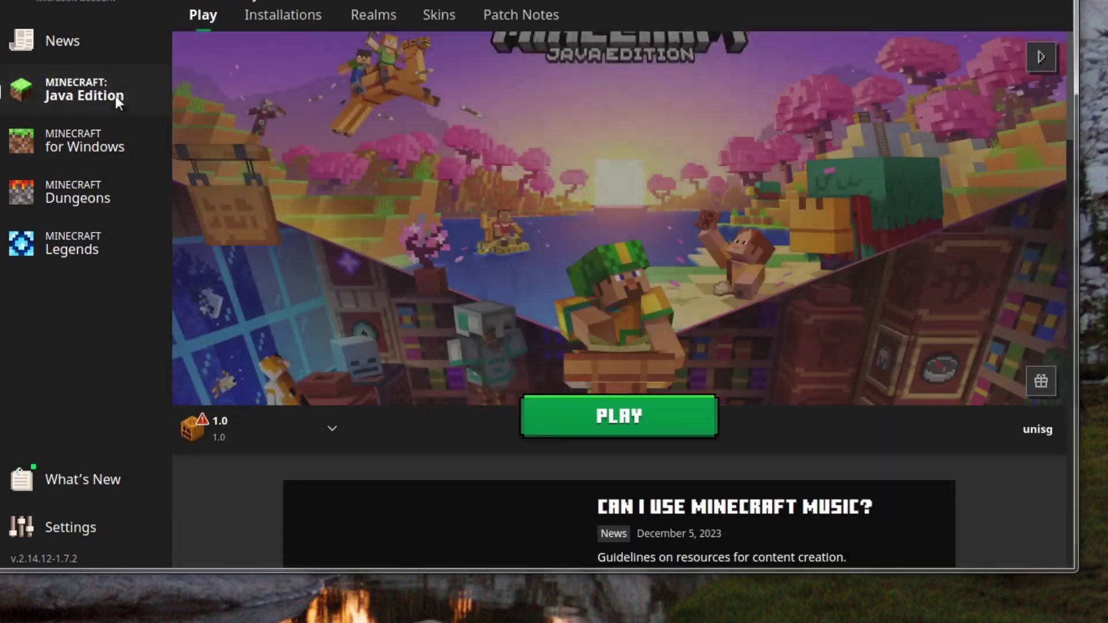
Step: Create an installation named old_beta b1.7.3 that uses game version old_beta b1.7.3
{"action": "left_click", "coordinate": [307, 20]}
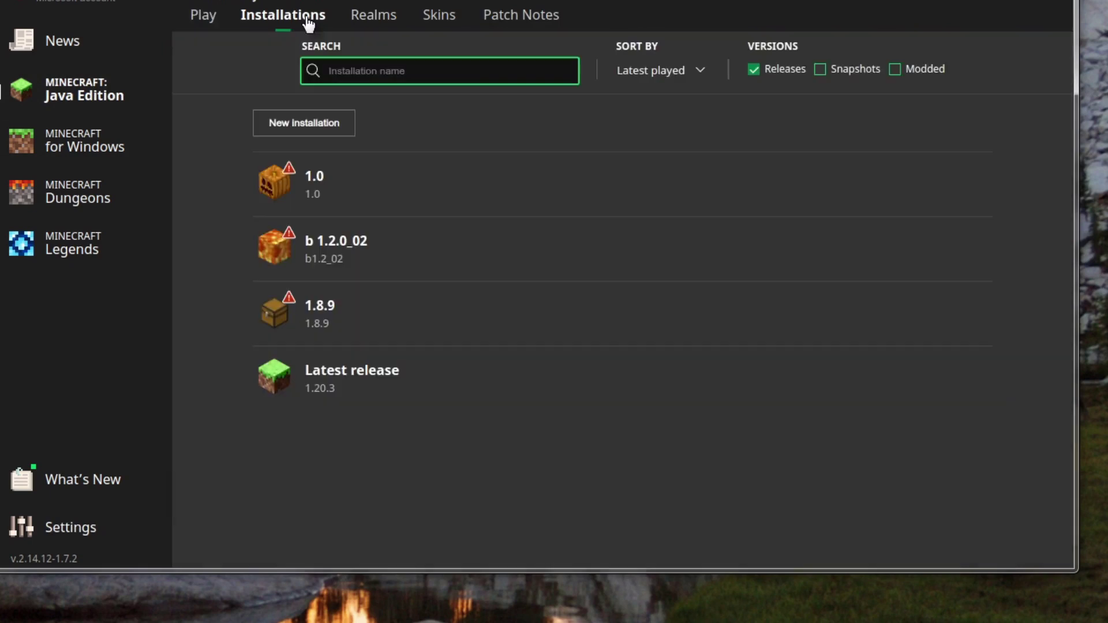
{"action": "left_click", "coordinate": [306, 127]}
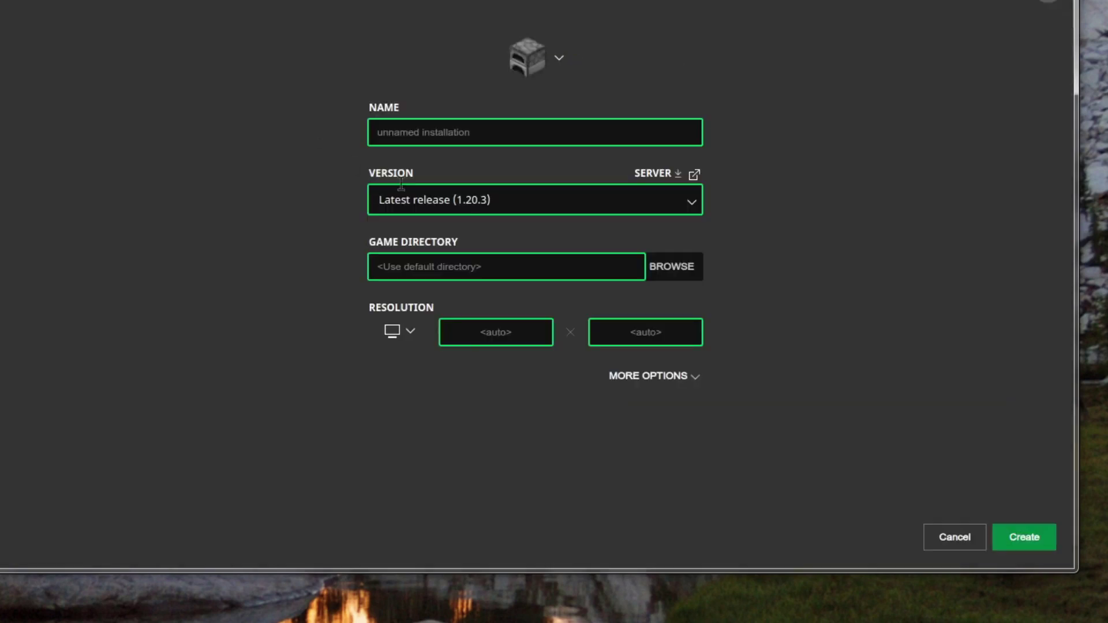
{"action": "left_click", "coordinate": [441, 201]}
{"action": "type", "text": "old_beta b1.7.3"}
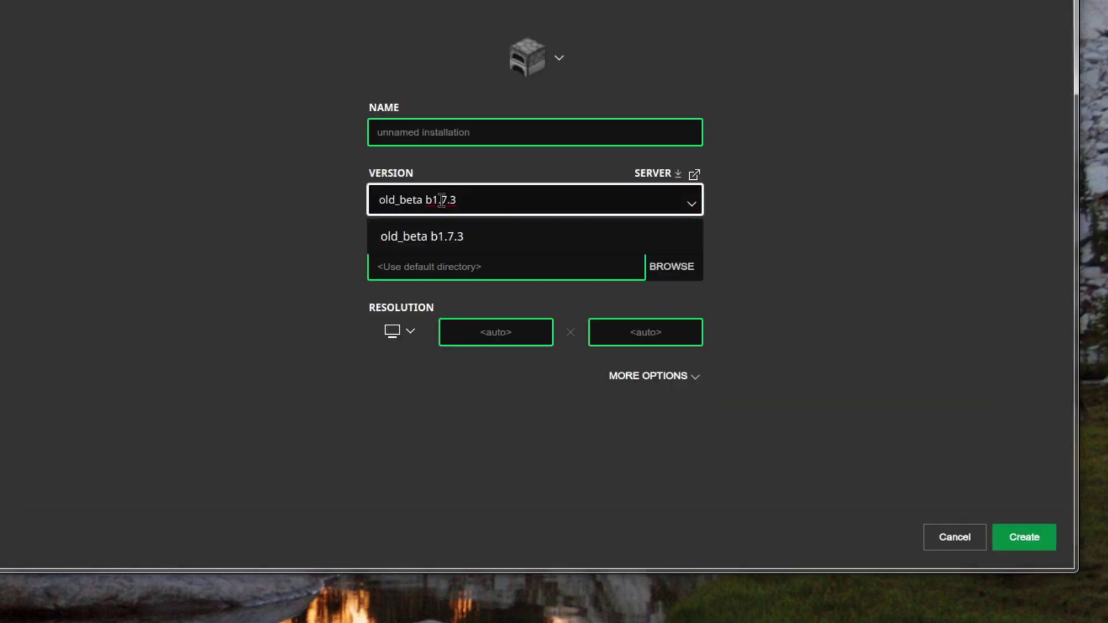
{"action": "left_click", "coordinate": [433, 234]}
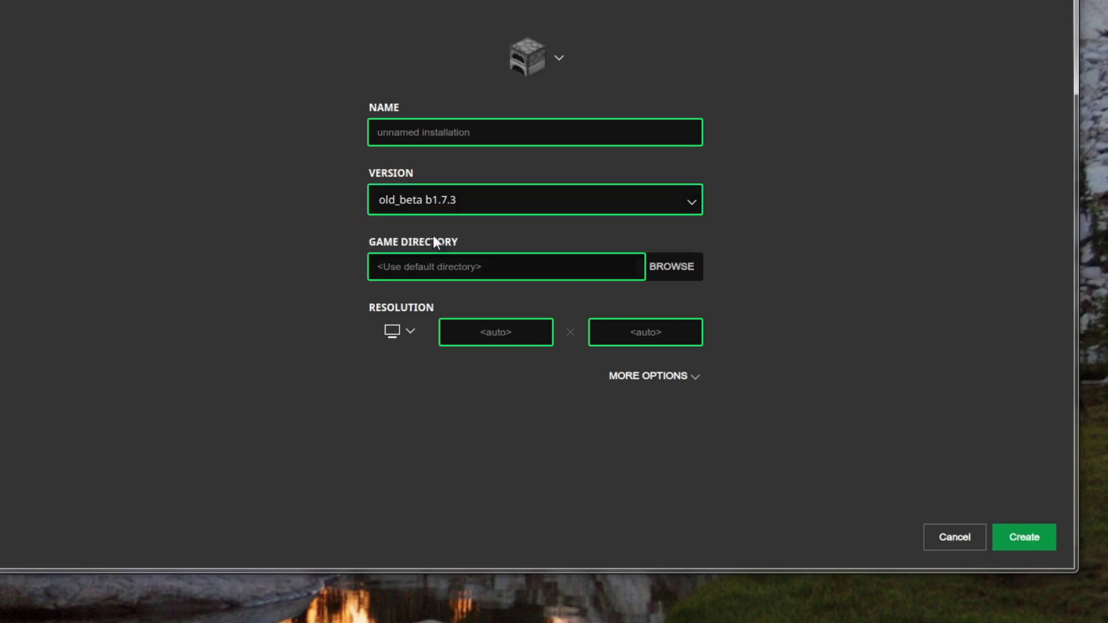
{"action": "left_click", "coordinate": [477, 139]}
{"action": "type", "text": "old_beta b1.7.3"}
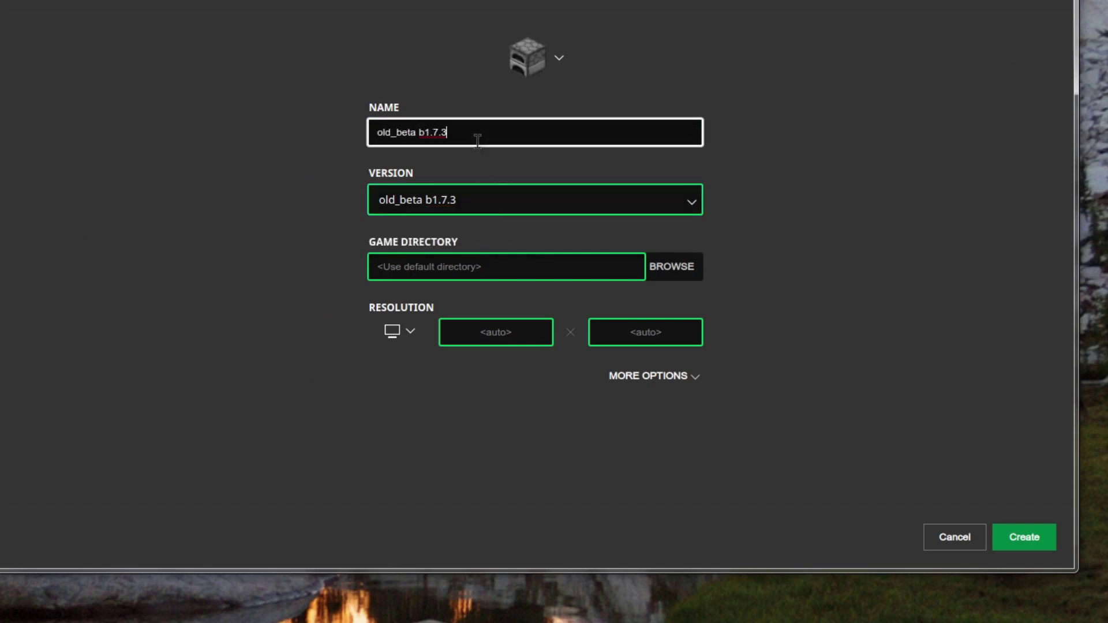
{"action": "left_click", "coordinate": [1016, 534]}
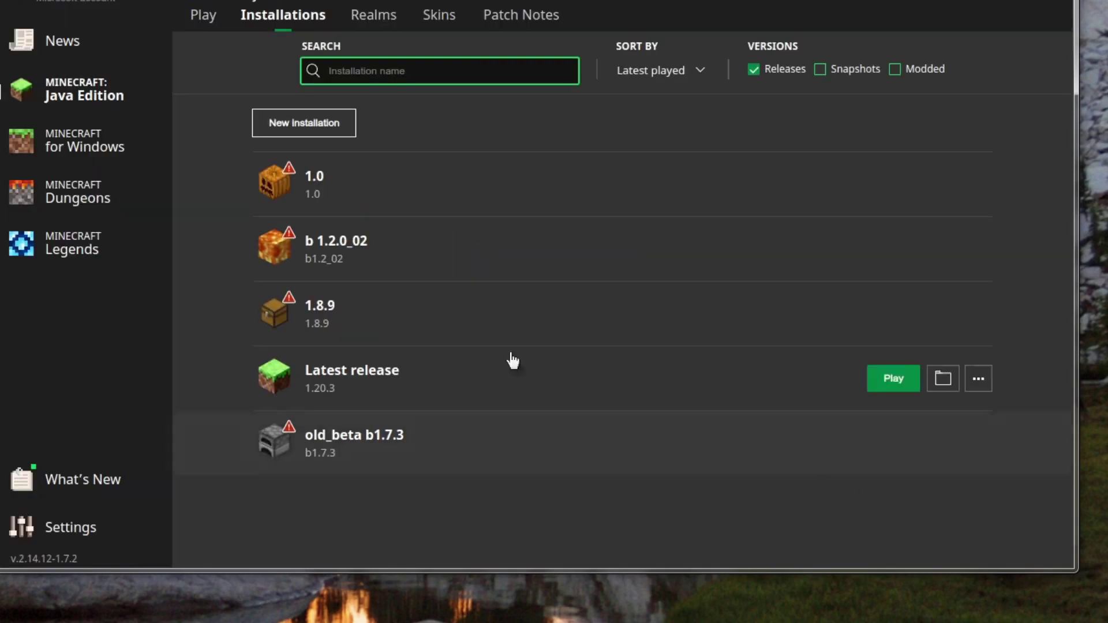
Step: Select the old_beta b1.7.3 installation, play it, and accept the older-version risk warning
{"action": "left_click", "coordinate": [203, 18]}
{"action": "left_click", "coordinate": [266, 414]}
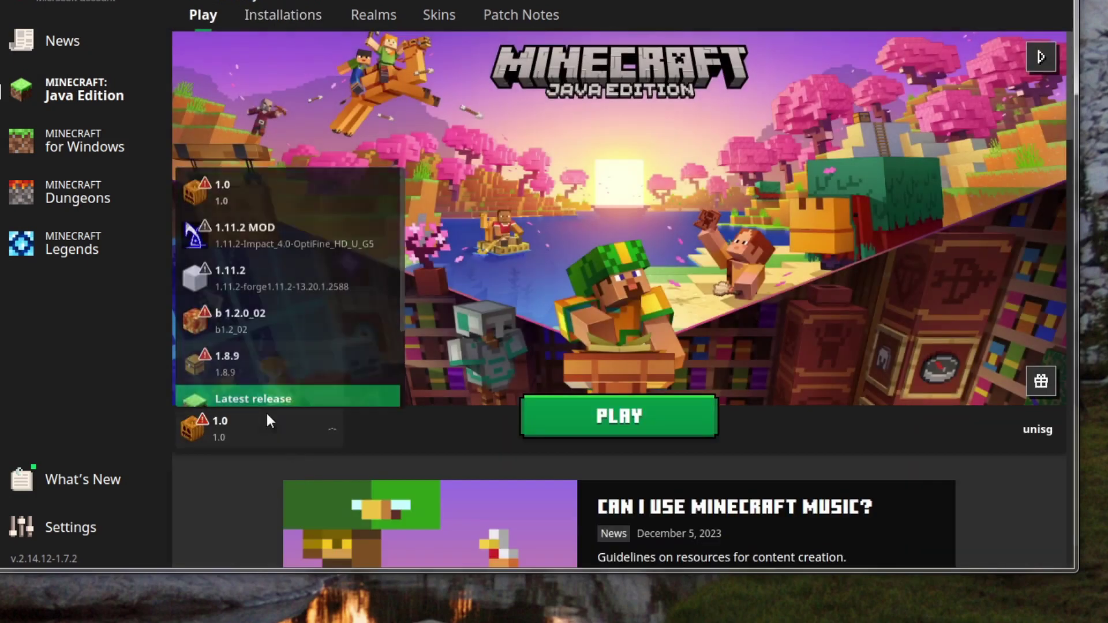
{"action": "scroll", "coordinate": [237, 297], "scroll_direction": "down", "scroll_amount": 2}
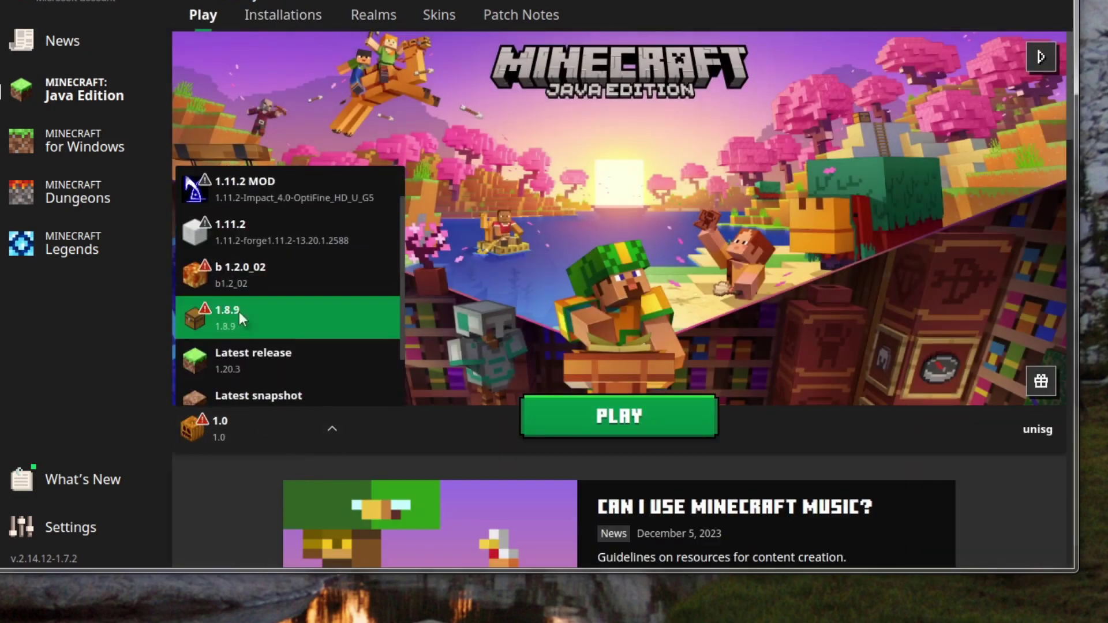
{"action": "scroll", "coordinate": [278, 204], "scroll_direction": "up", "scroll_amount": 2}
{"action": "scroll", "coordinate": [265, 305], "scroll_direction": "down", "scroll_amount": 3}
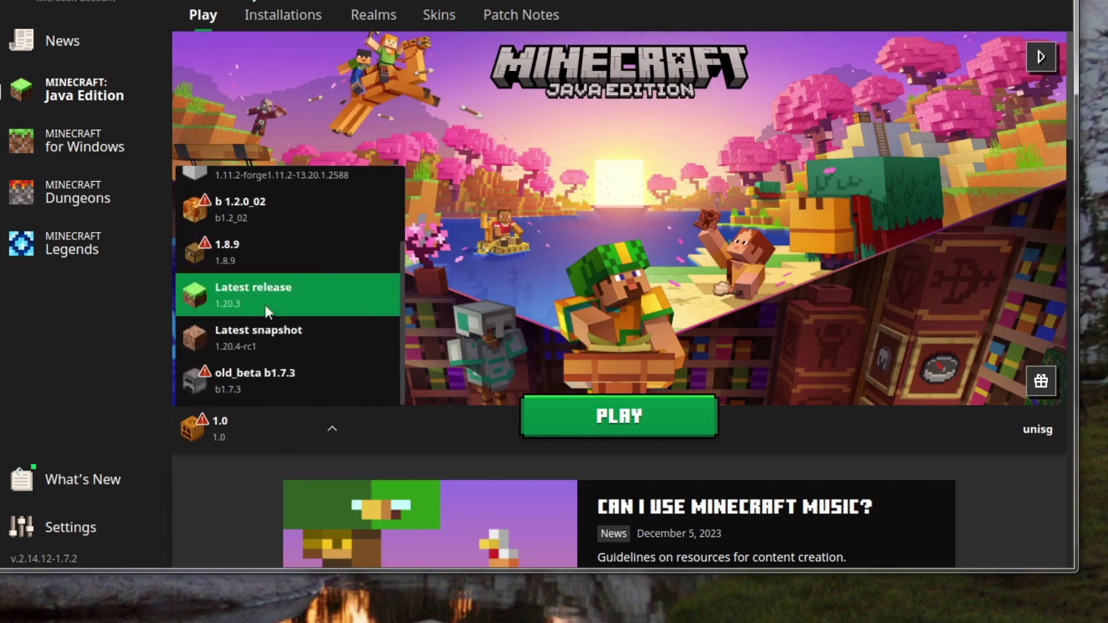
{"action": "left_click", "coordinate": [254, 378]}
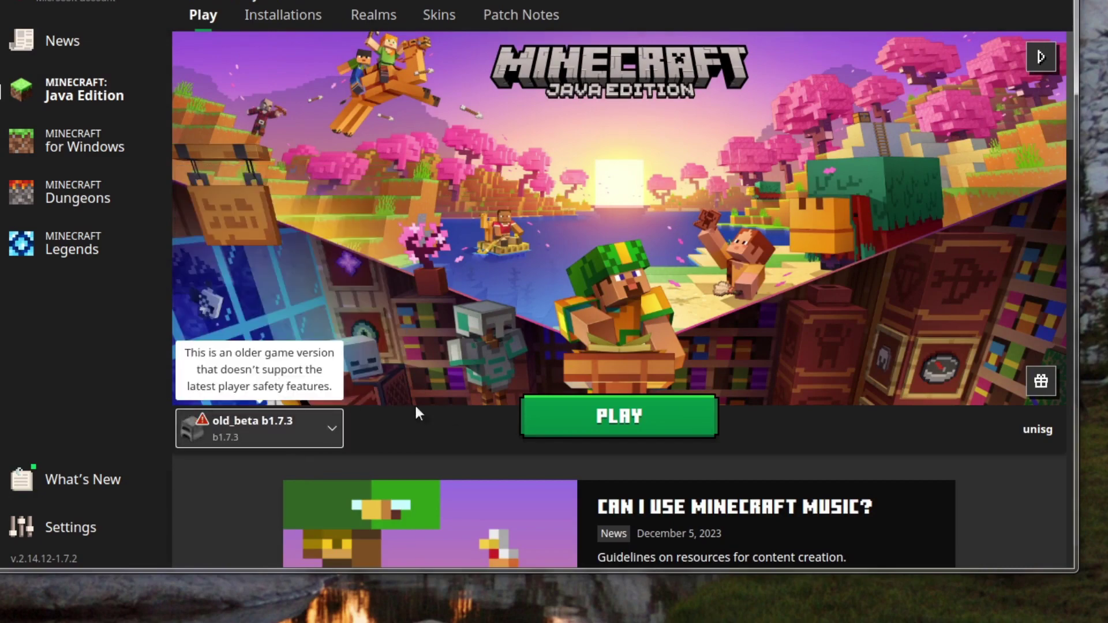
{"action": "left_click", "coordinate": [600, 420]}
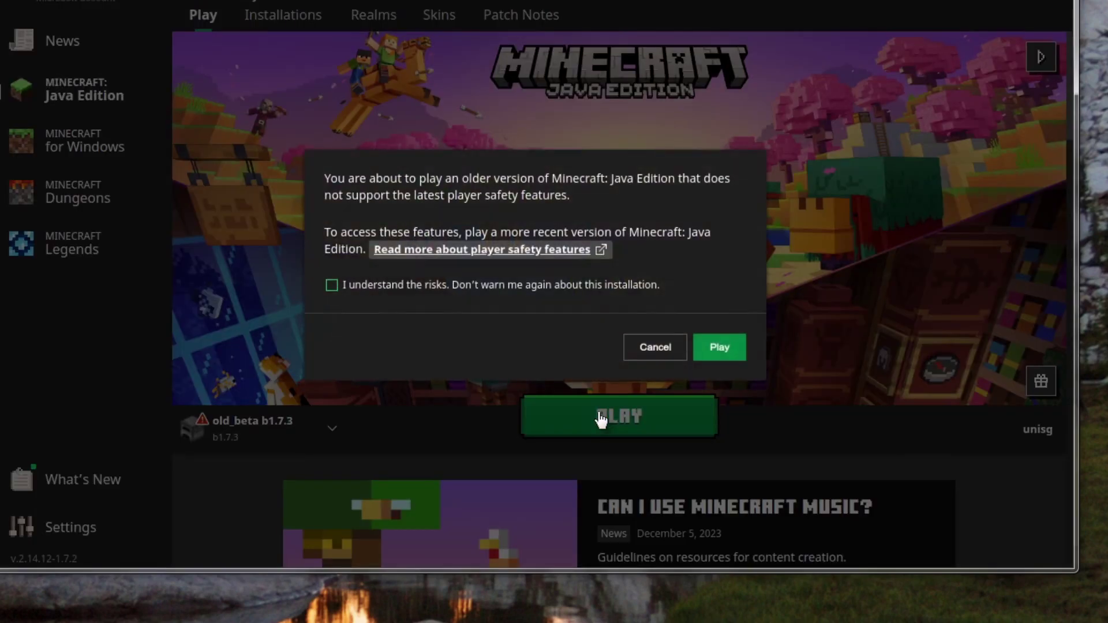
{"action": "left_click", "coordinate": [489, 285]}
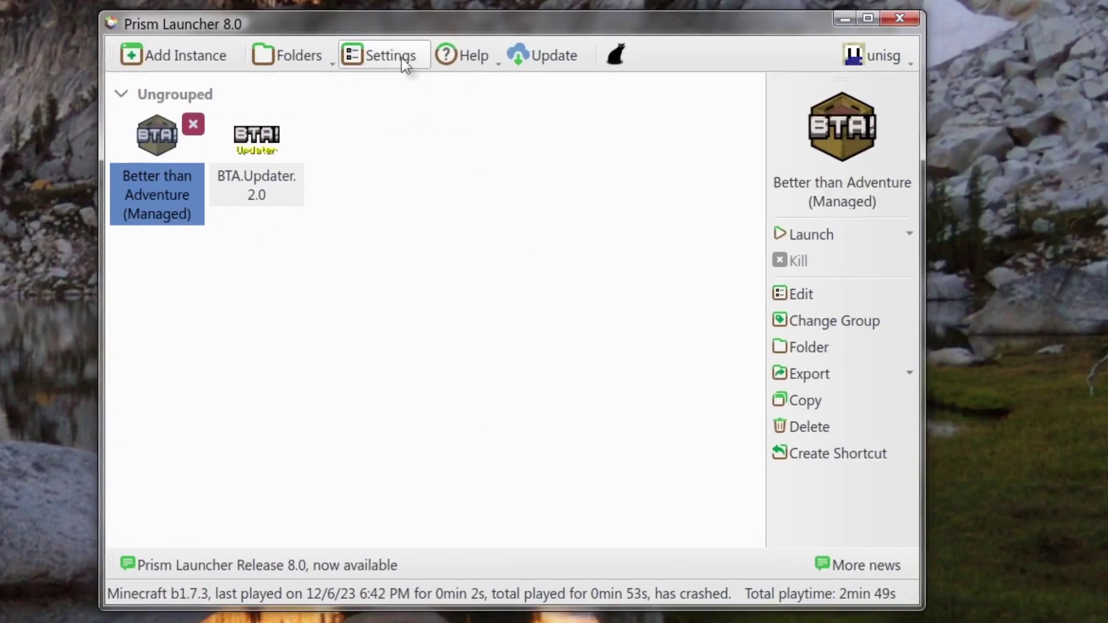
Step: Auto-detect Java in Prism Launcher settings and set legacy Java 1.8.0_202 as the runtime
{"action": "left_click", "coordinate": [394, 62]}
{"action": "left_click", "coordinate": [335, 67]}
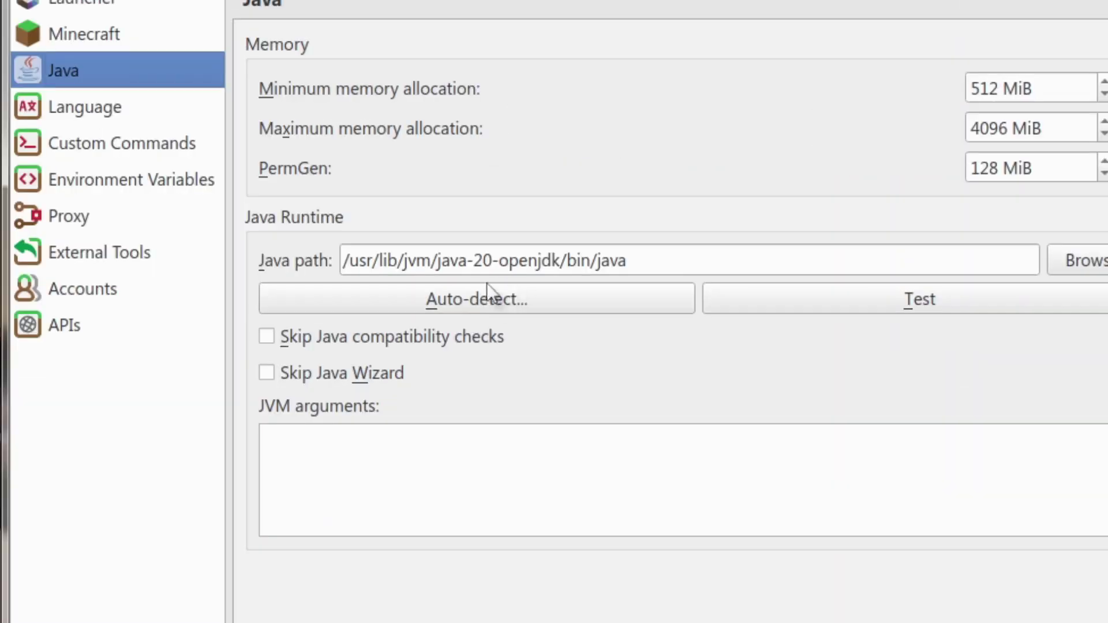
{"action": "left_click", "coordinate": [463, 289]}
{"action": "left_click", "coordinate": [442, 333]}
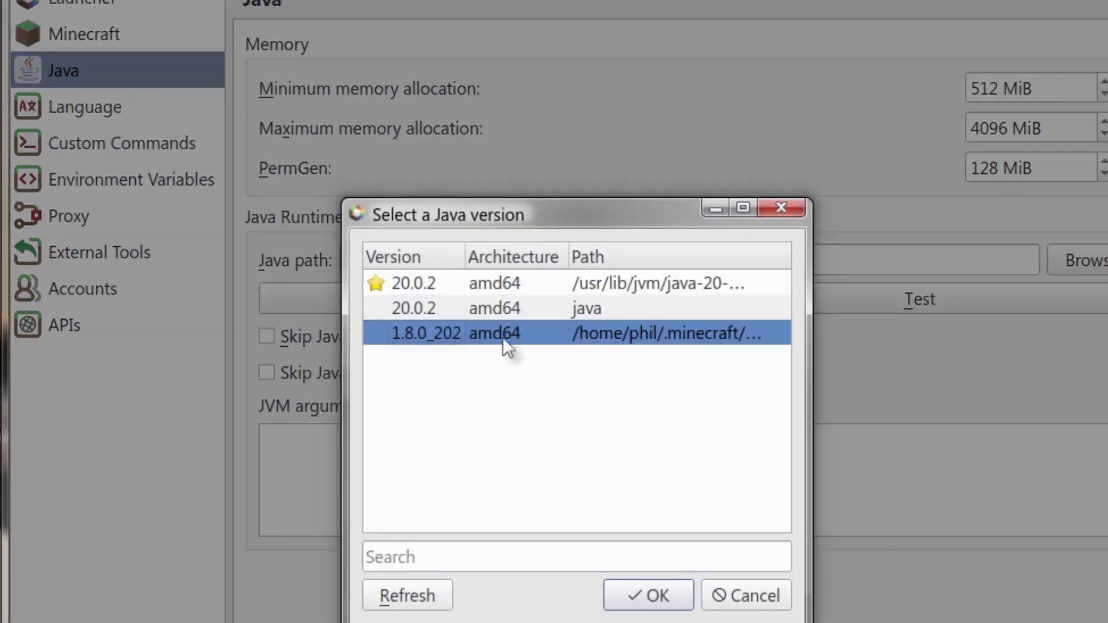
{"action": "left_click", "coordinate": [637, 593]}
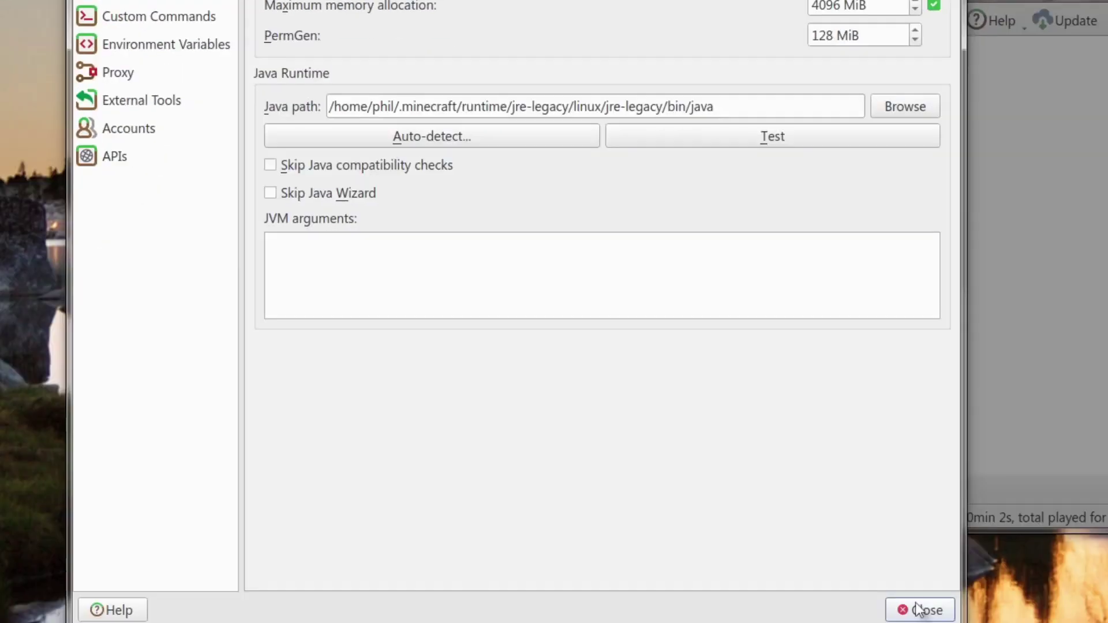
{"action": "left_click", "coordinate": [920, 608]}
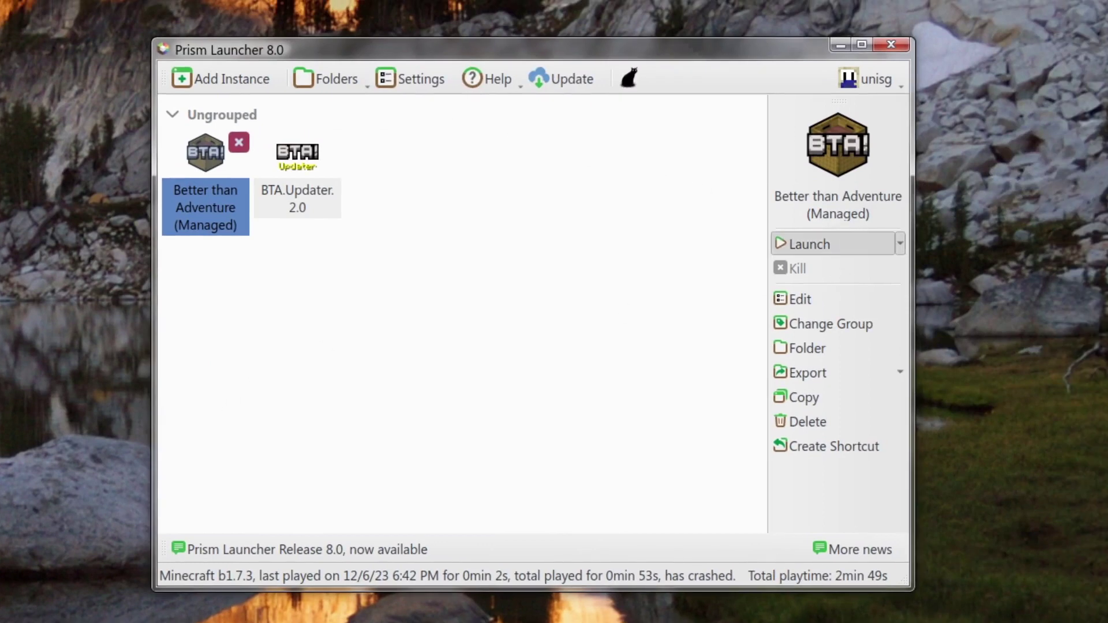
Step: Launch Better Than Adventure, maximize the game window, and create a default Survival world 'New World'
{"action": "left_click", "coordinate": [833, 243]}
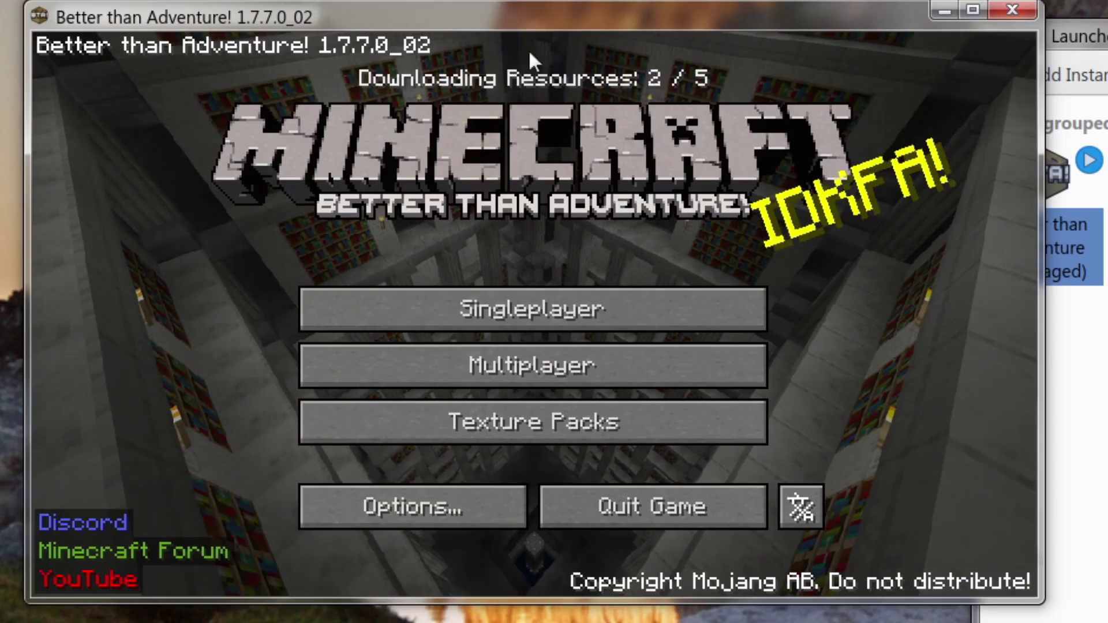
{"action": "double_click", "coordinate": [417, 9]}
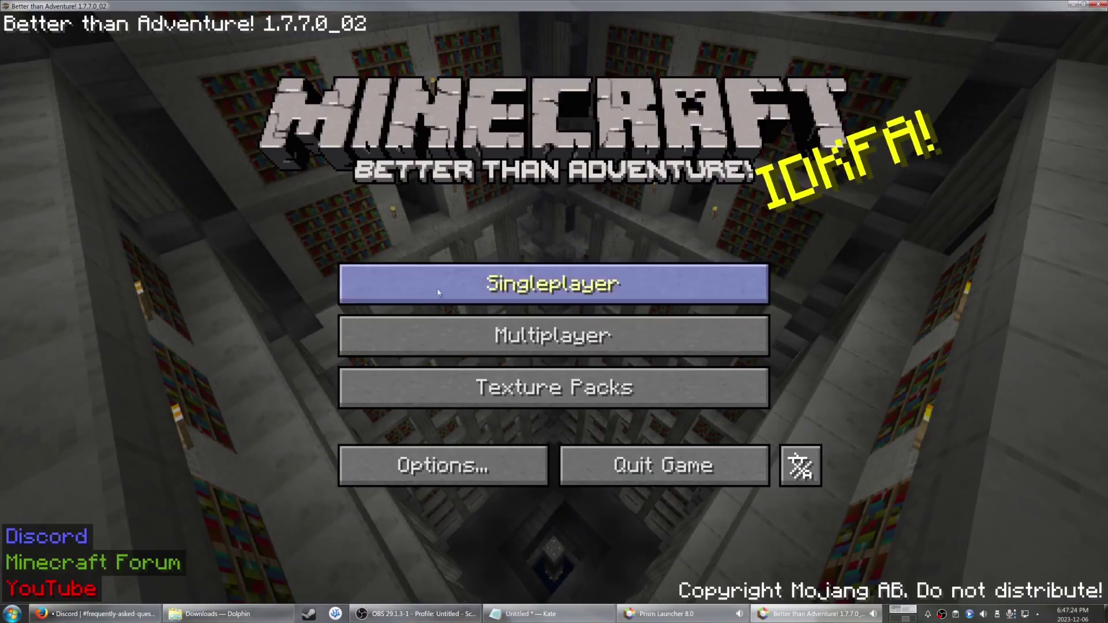
{"action": "left_click", "coordinate": [438, 292]}
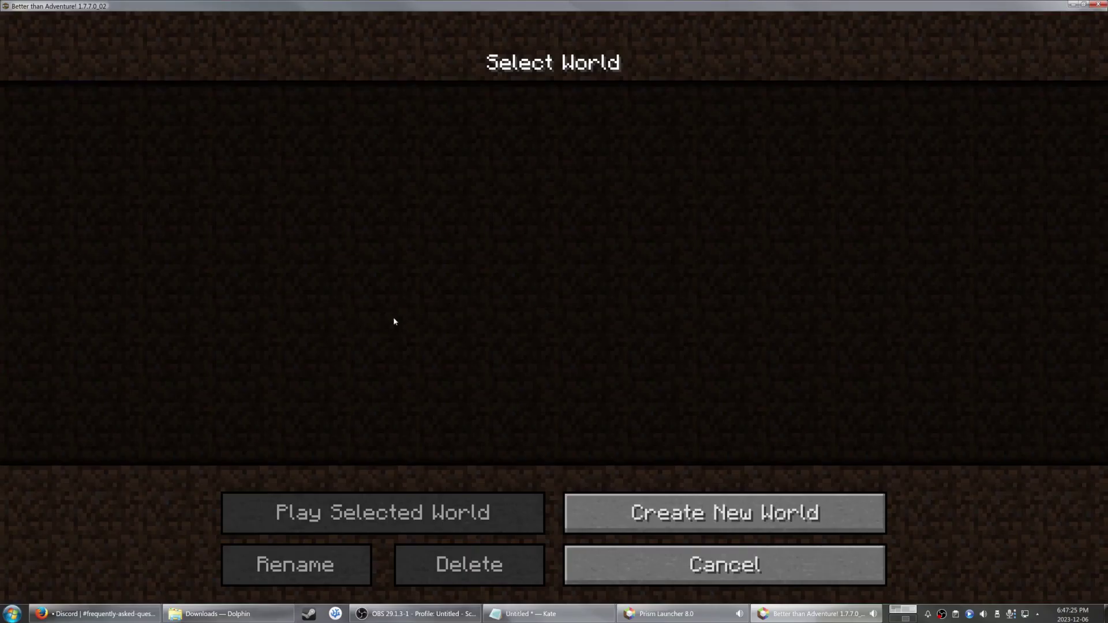
{"action": "left_click", "coordinate": [614, 500]}
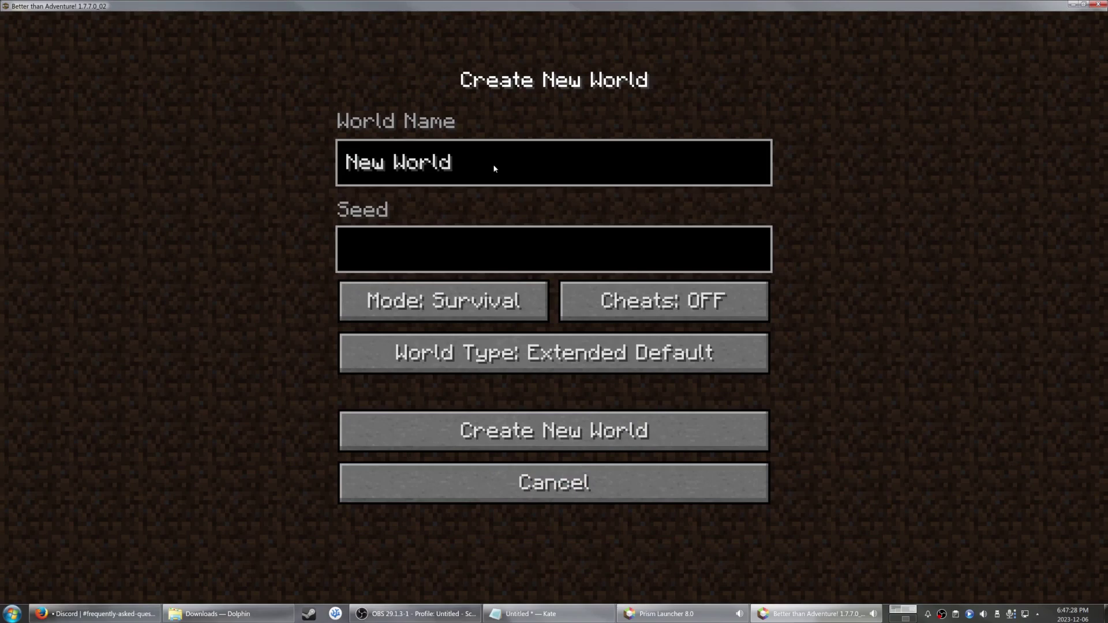
{"action": "left_click", "coordinate": [461, 430]}
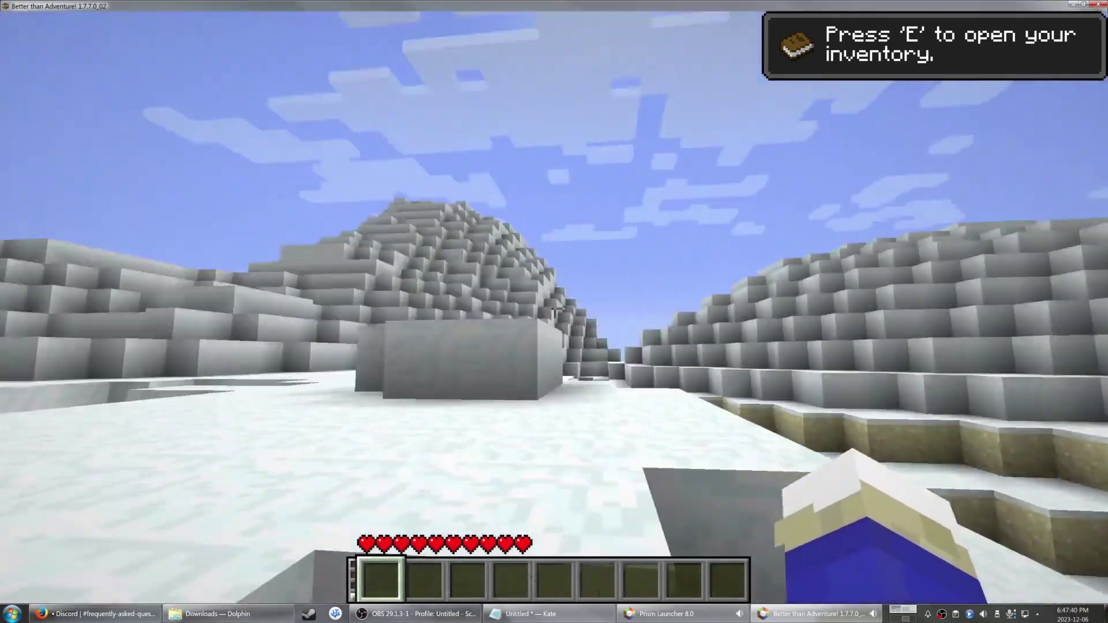
Step: Switch to third-person view of the player with F5, then back to first person
{"action": "key", "text": "F5"}
{"action": "key", "text": "F5"}
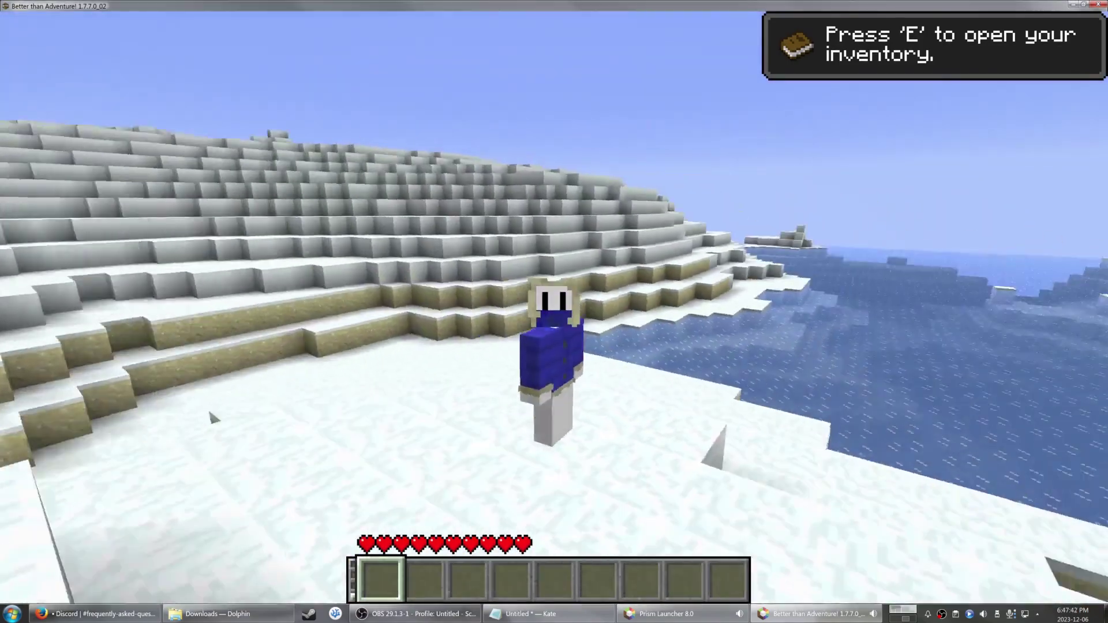
{"action": "key", "text": "F5"}
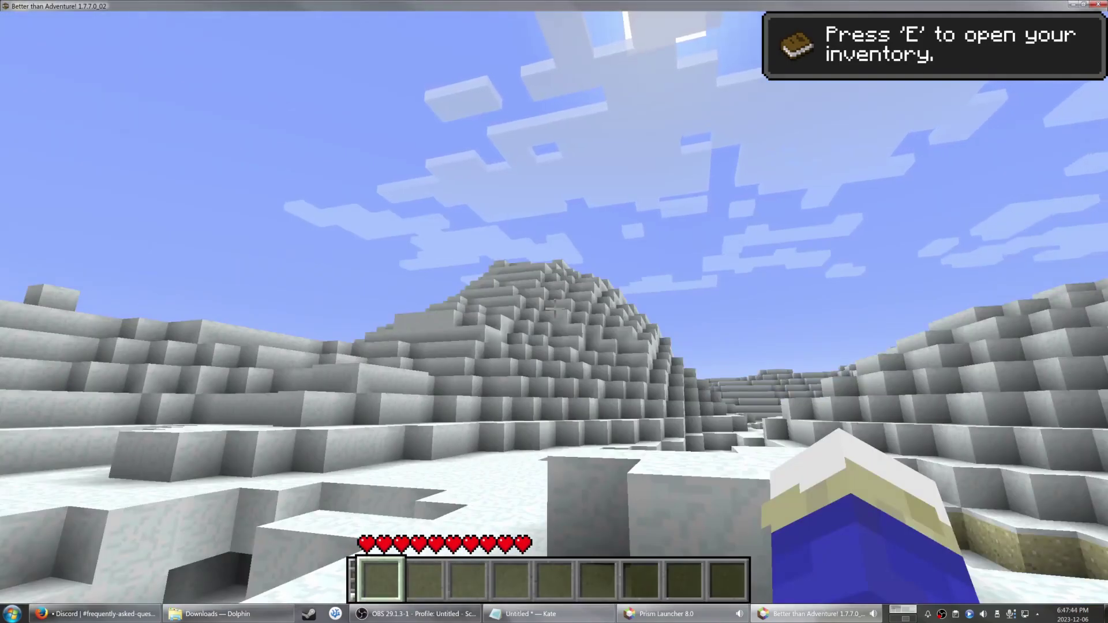